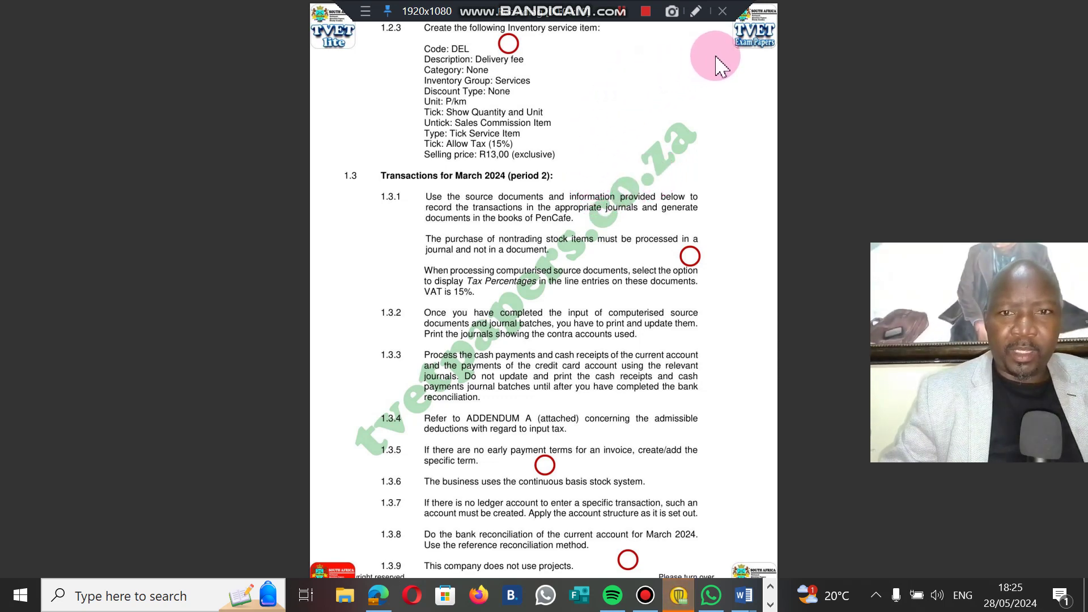
# Step: Underline the "Create the following Inventory service item" heading in red and draw a vertical red line beside its listed details
pyautogui.click(694, 12)
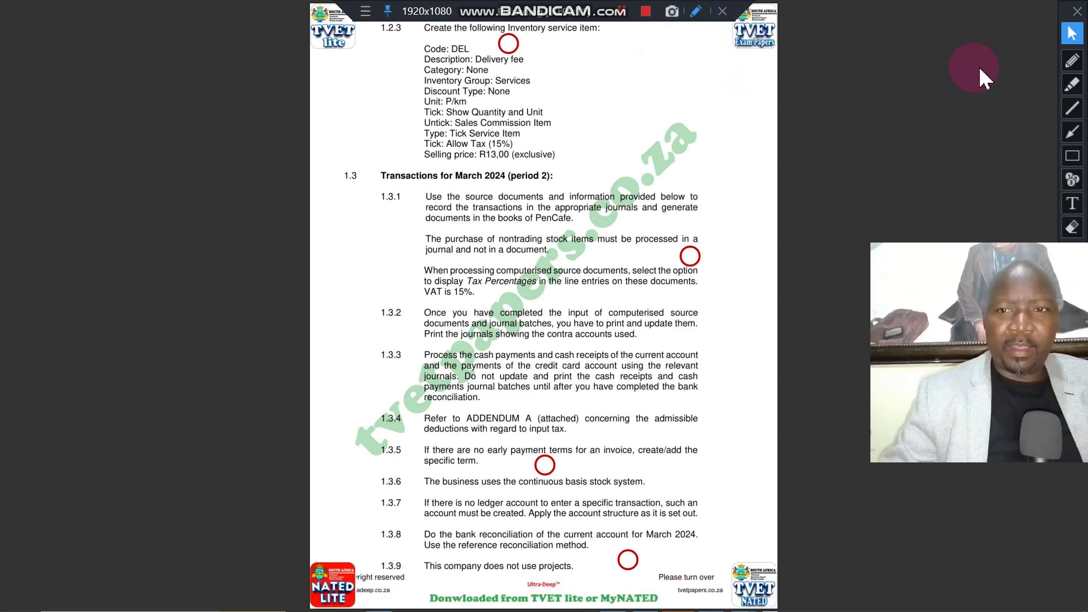
pyautogui.click(1075, 69)
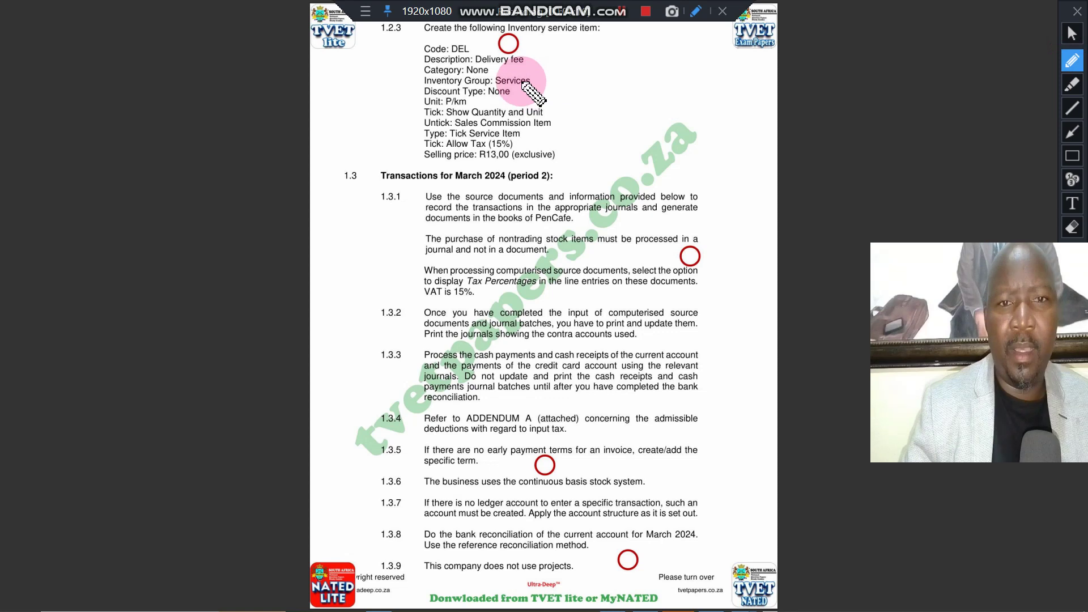
pyautogui.moveTo(419, 34); pyautogui.dragTo(599, 42)
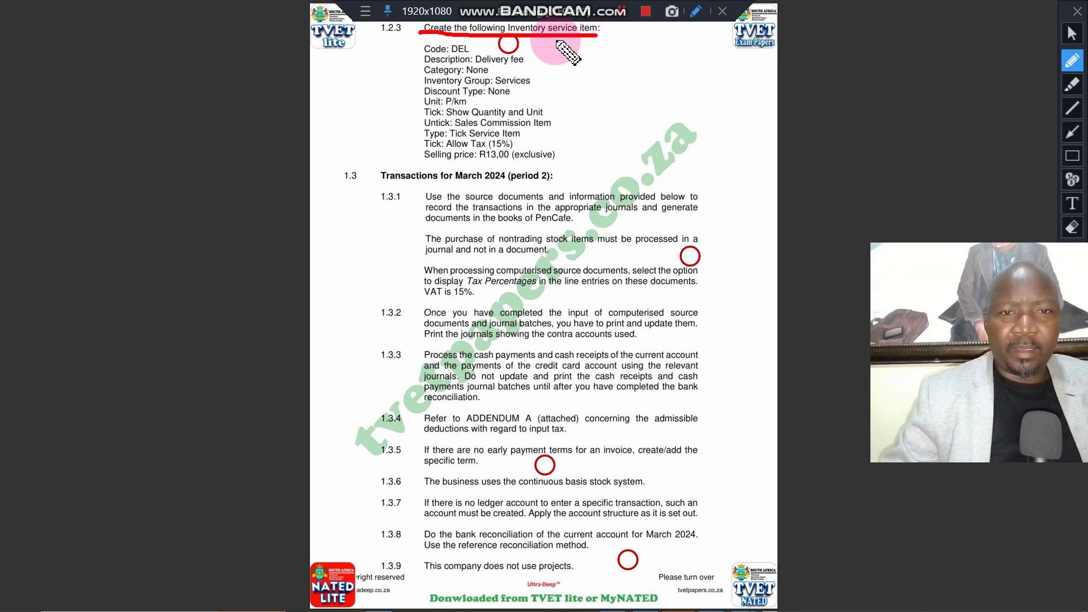
pyautogui.moveTo(412, 46); pyautogui.dragTo(415, 169)
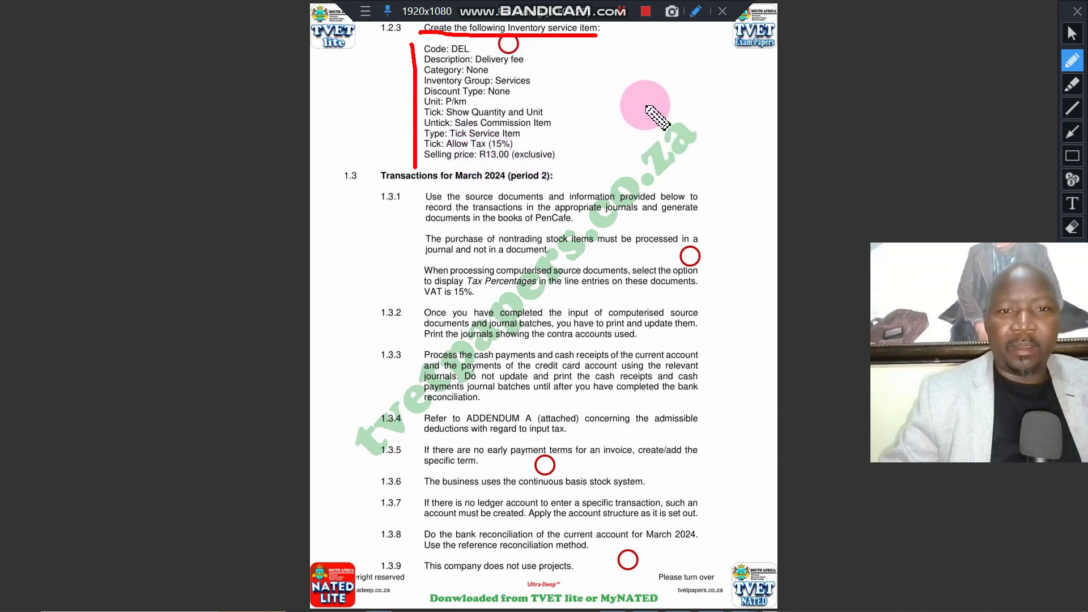
pyautogui.click(1072, 33)
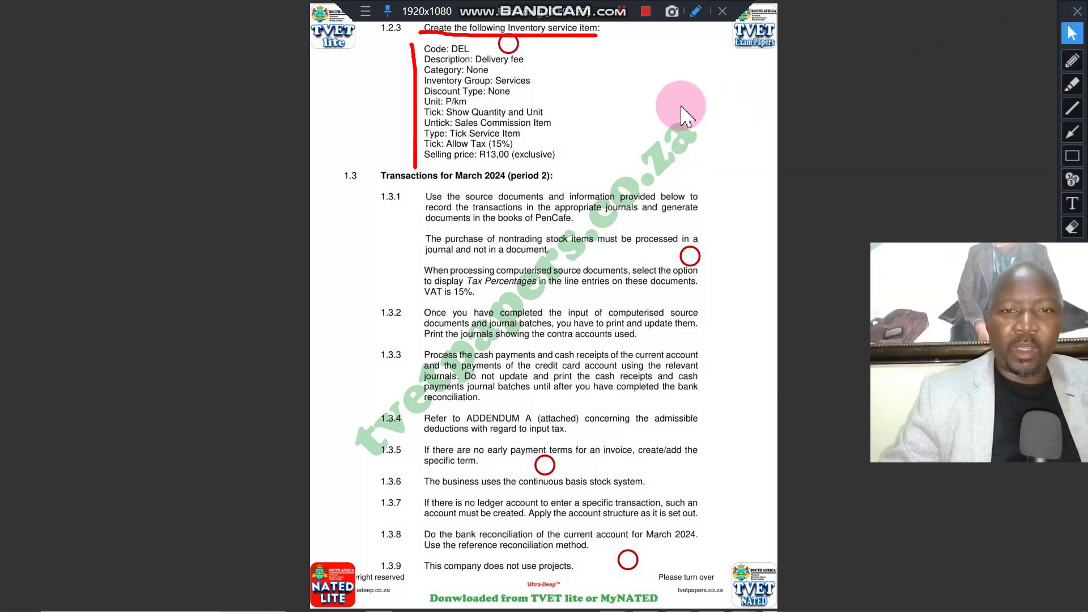
# Step: Switch to Sage Pastel and add a new inventory item with the code DEL to the item file
pyautogui.click(624, 14)
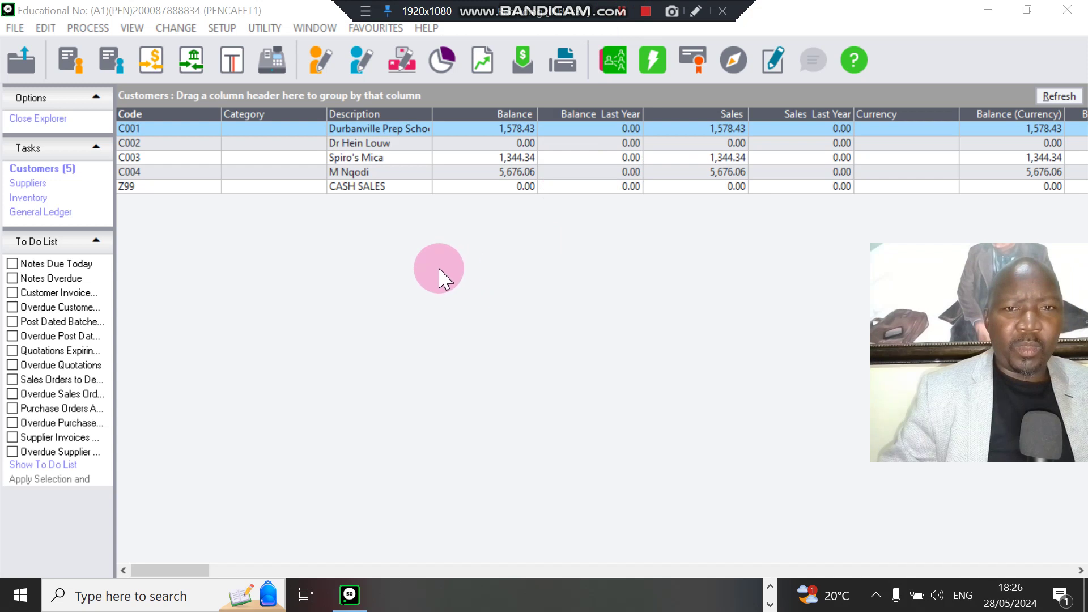
pyautogui.click(50, 29)
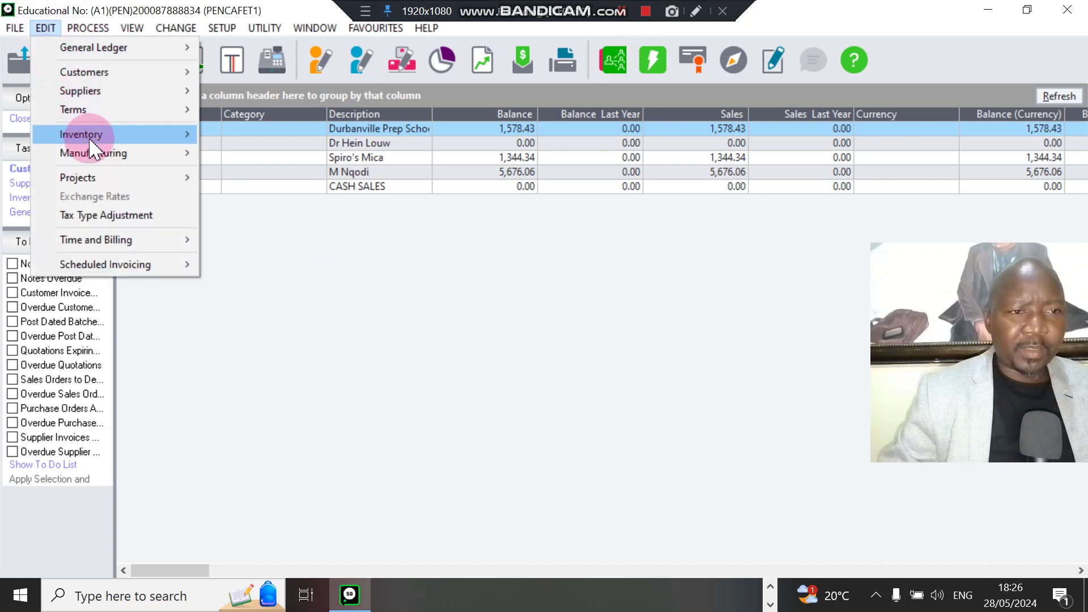
pyautogui.moveTo(94, 136)
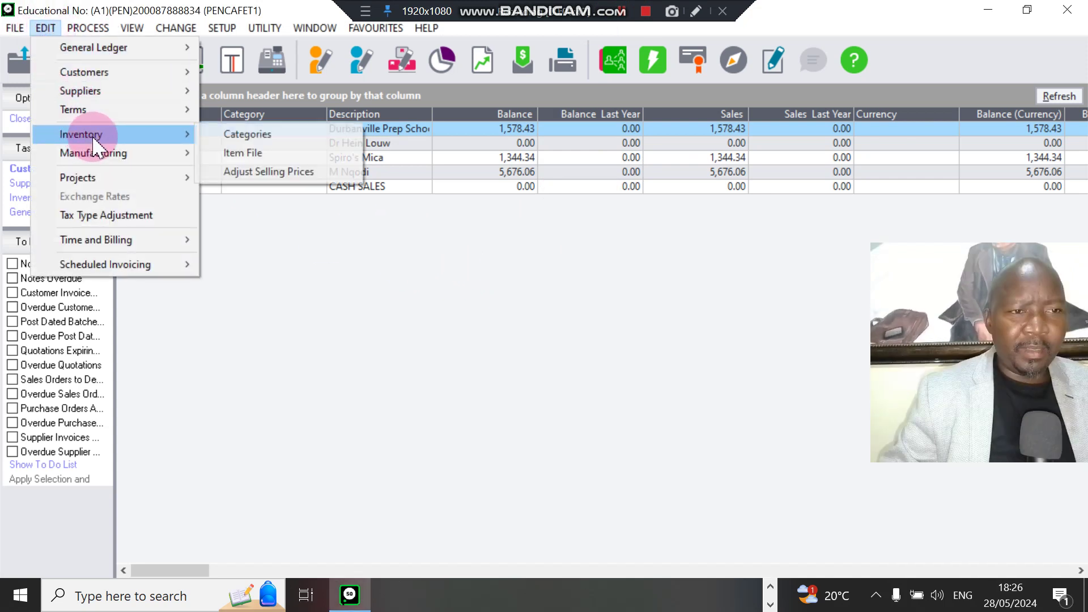
pyautogui.click(258, 154)
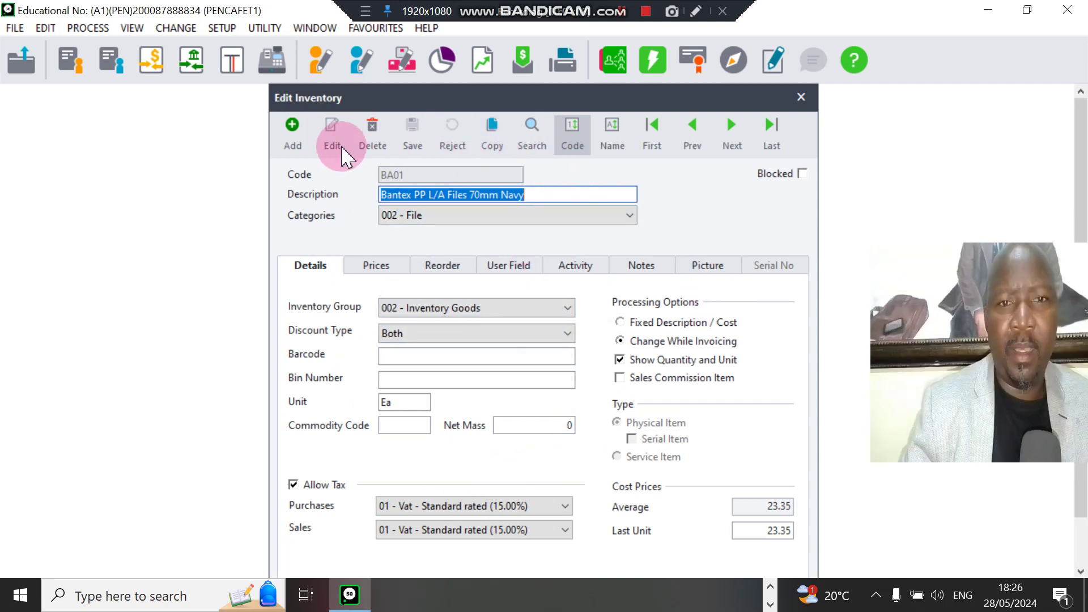
pyautogui.click(292, 130)
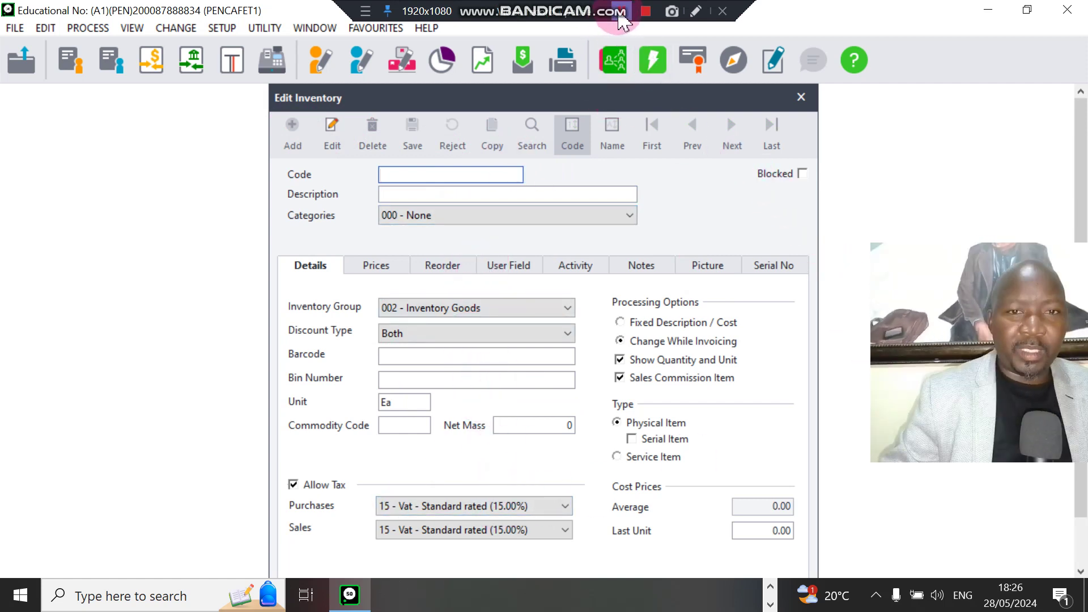
pyautogui.click(403, 174)
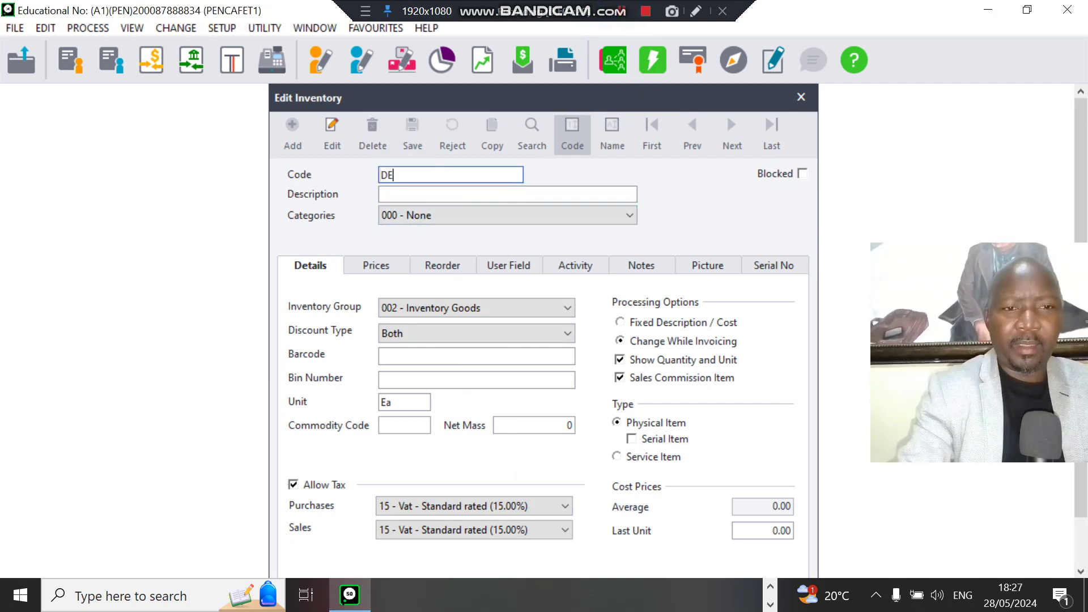
# Step: Set the new inventory item's description to "Delivery Fee"
pyautogui.click(415, 194)
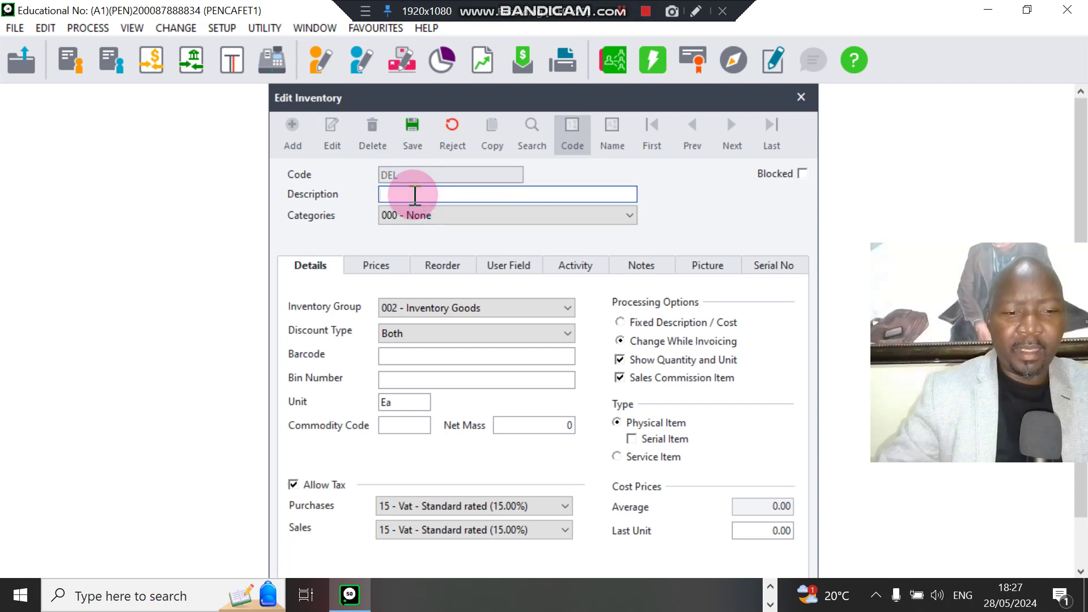
pyautogui.write('d')
pyautogui.click(415, 194)
pyautogui.press('BackSpace')
pyautogui.press('capslock')
pyautogui.write('DE')
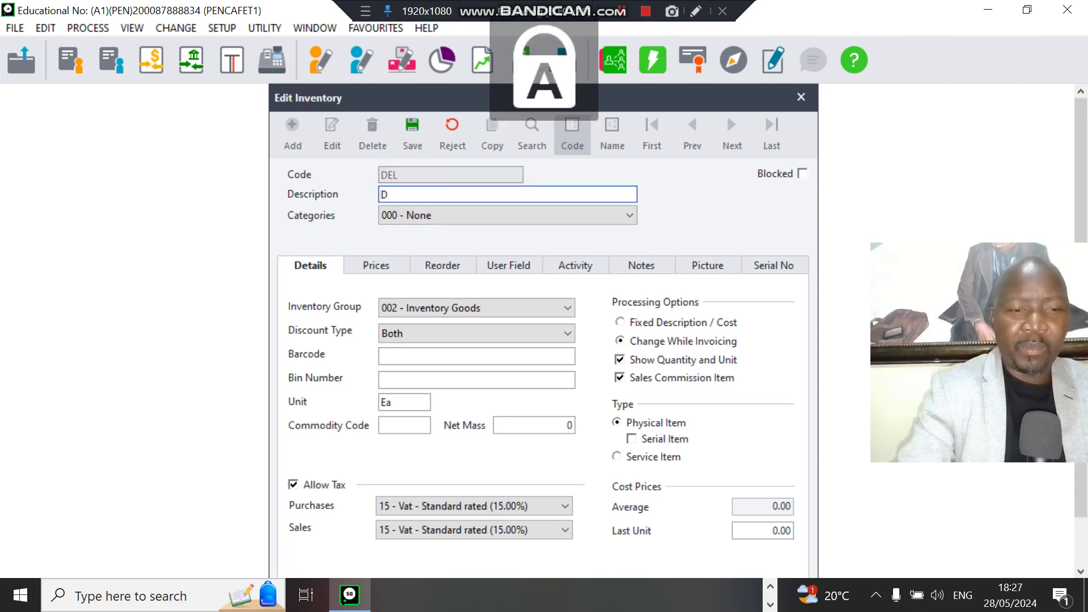
pyautogui.press('capslock')
pyautogui.press('BackSpace')
pyautogui.write('e')
pyautogui.click(414, 194)
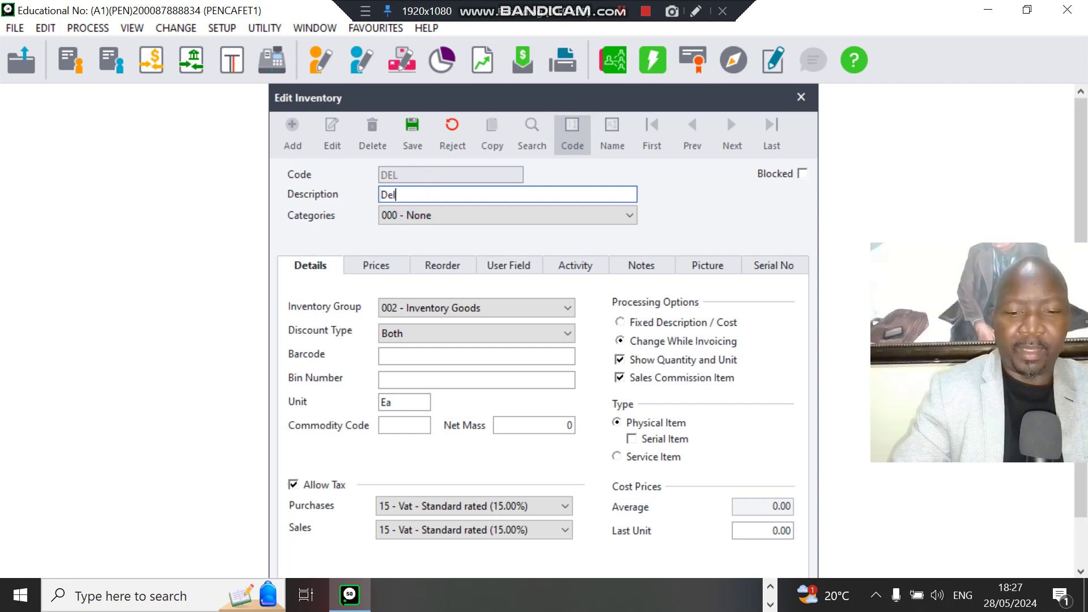
pyautogui.write('liver')
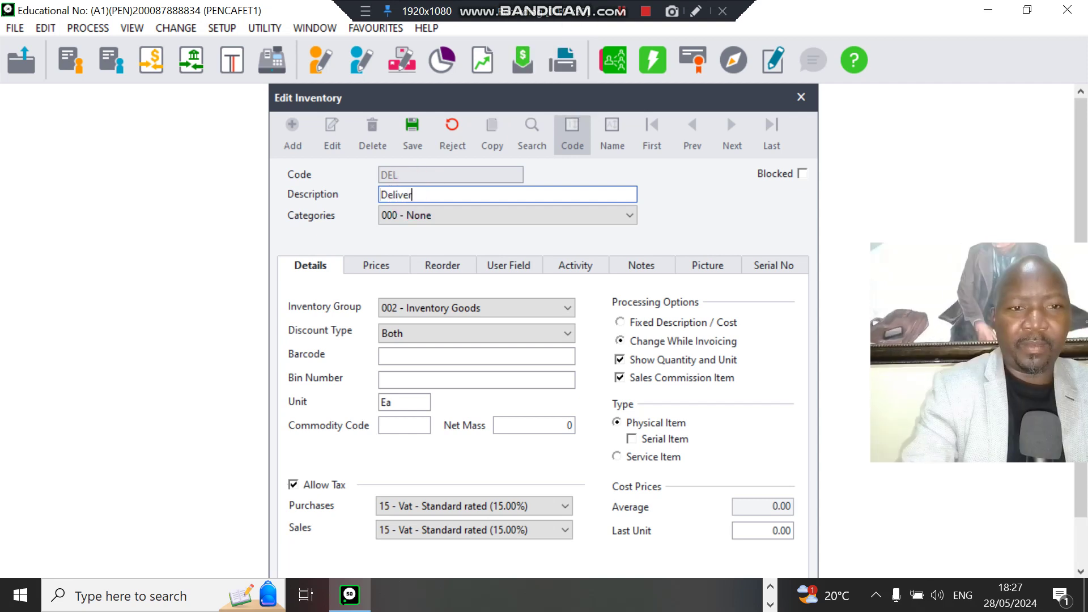
pyautogui.write('y')
pyautogui.click(416, 194)
pyautogui.press('capslock')
pyautogui.write('FEE')
pyautogui.press('BackSpace')
pyautogui.press('BackSpace')
pyautogui.press('capslock')
pyautogui.click(416, 194)
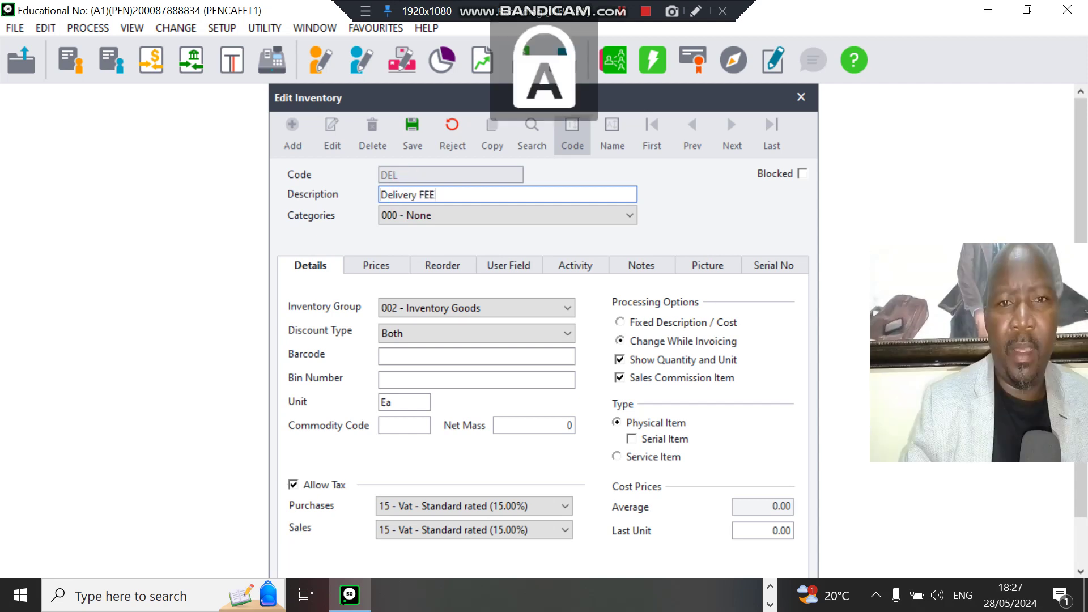
pyautogui.press('capslock')
pyautogui.write('ee')
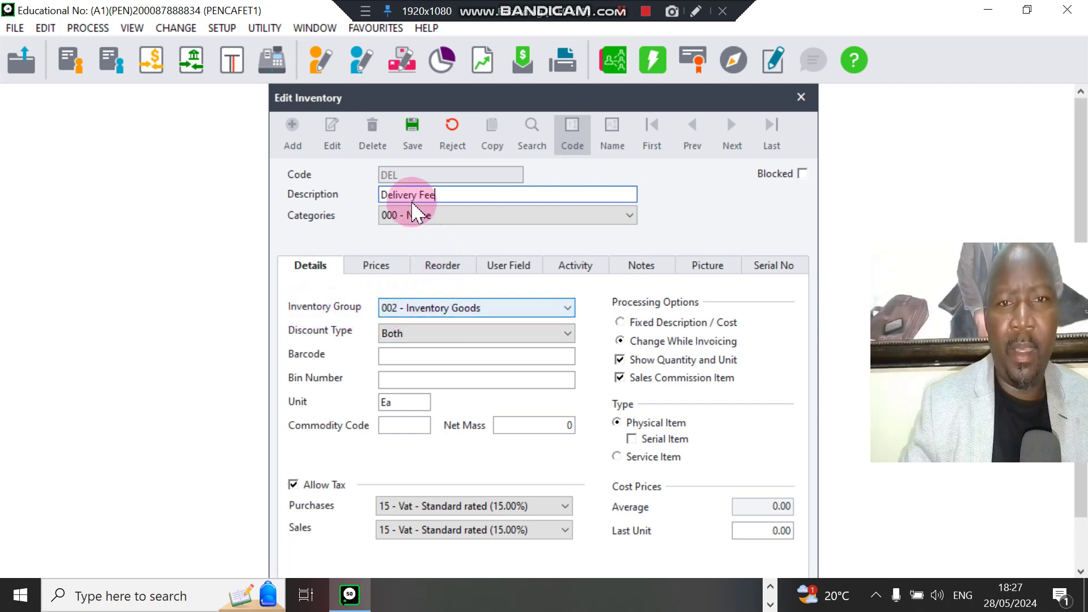
# Step: Assign the item to the inventory group 001 - Services and set its unit to p/km
pyautogui.click(568, 308)
pyautogui.click(462, 320)
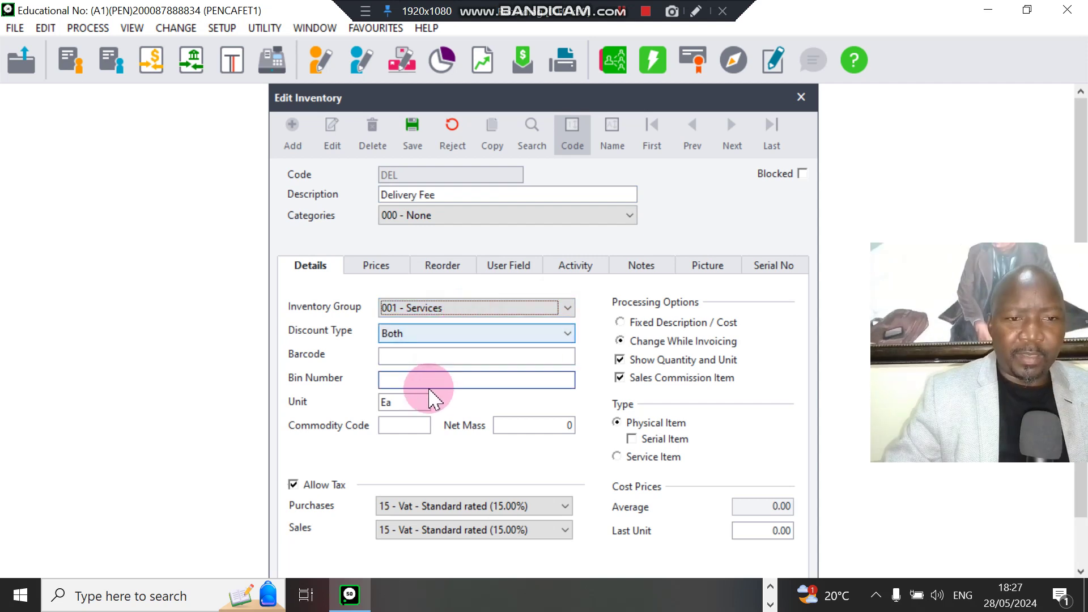
pyautogui.doubleClick(408, 403)
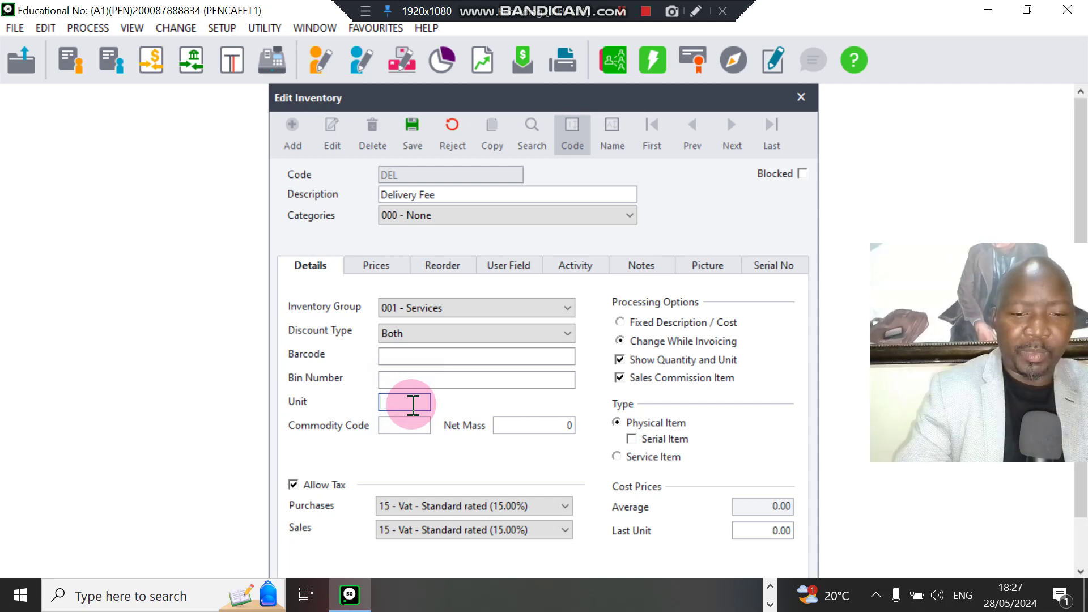
pyautogui.write('km')
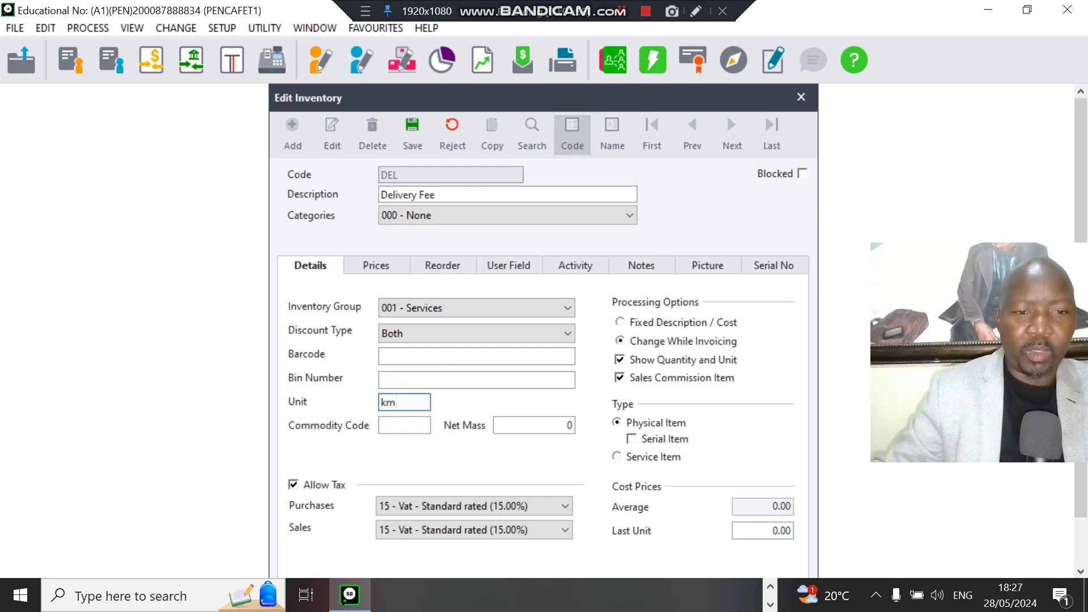
pyautogui.write('p/k')
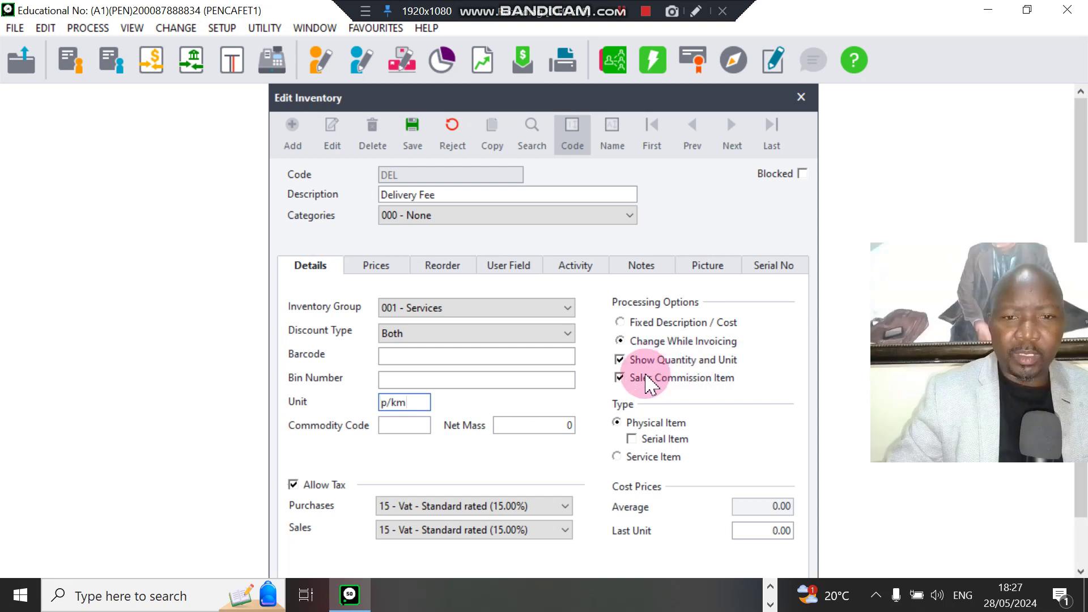
# Step: Disable the Sales Commission Item option and set the exclusive selling price in Price List 1 to 13.00
pyautogui.click(619, 379)
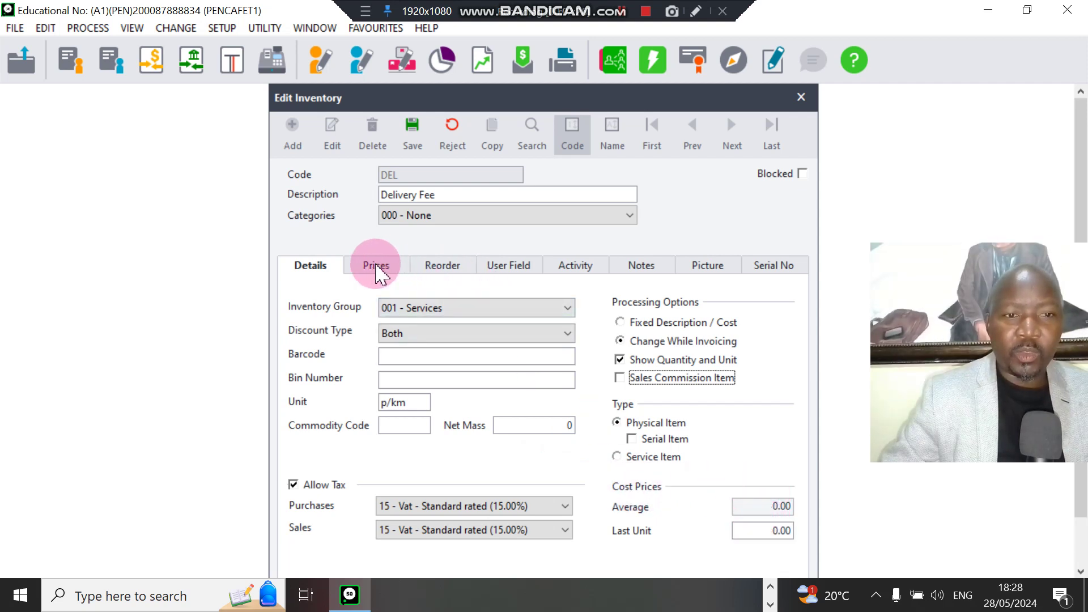
pyautogui.click(377, 267)
pyautogui.click(445, 309)
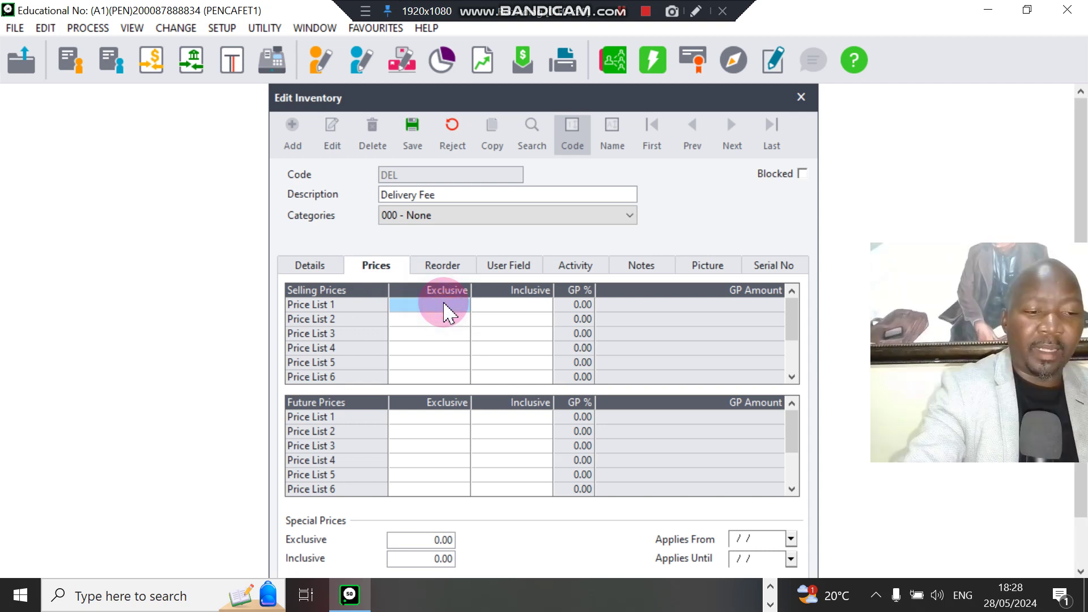
pyautogui.write('13')
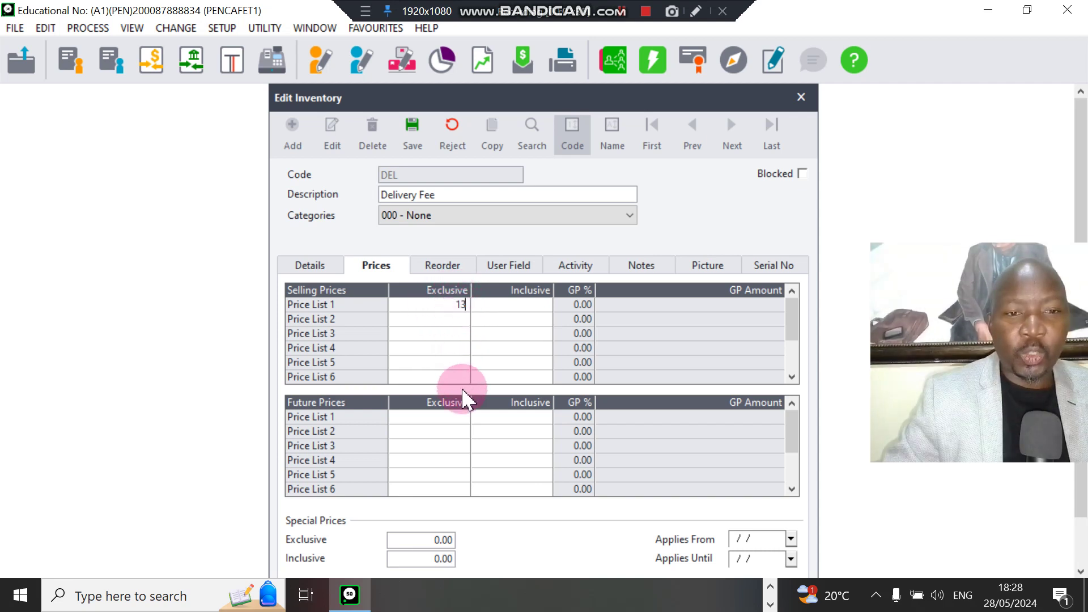
pyautogui.press('Tab')
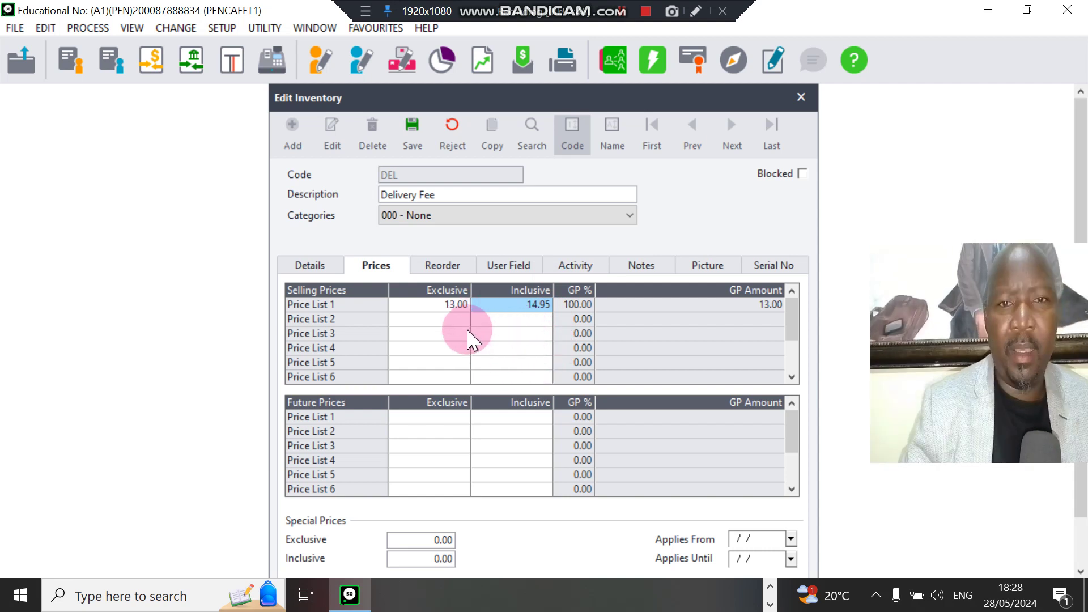
# Step: Change the item's type to Service Item and save the new inventory item
pyautogui.click(311, 265)
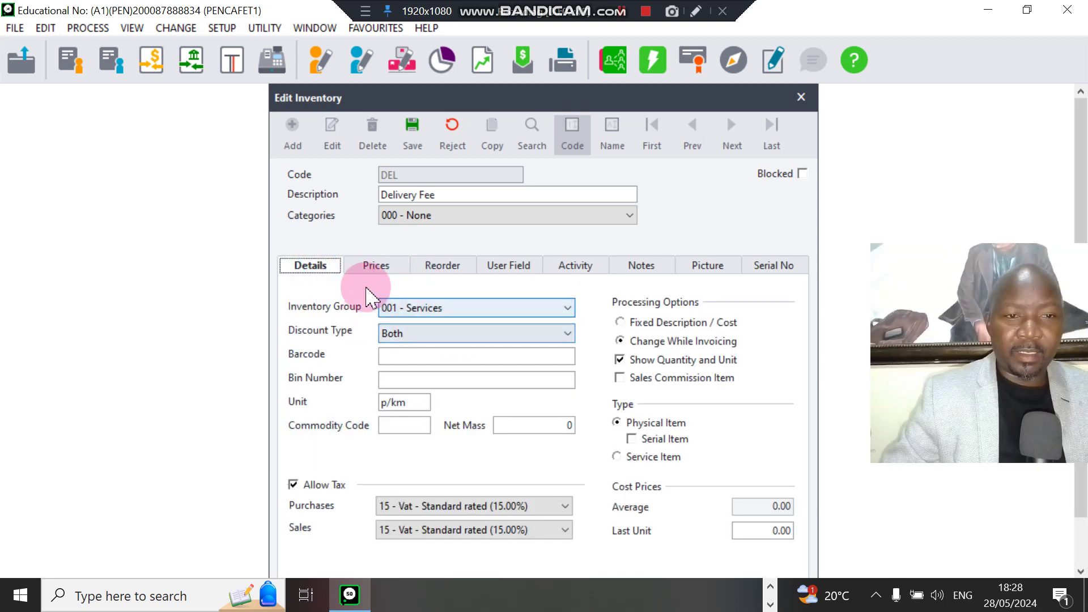
pyautogui.click(442, 196)
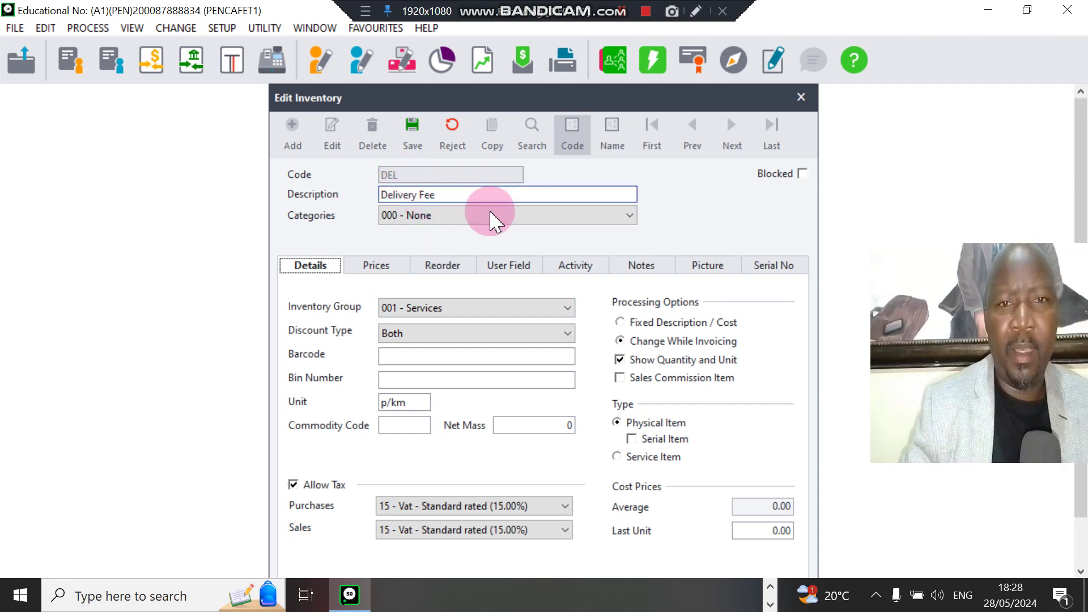
pyautogui.click(403, 402)
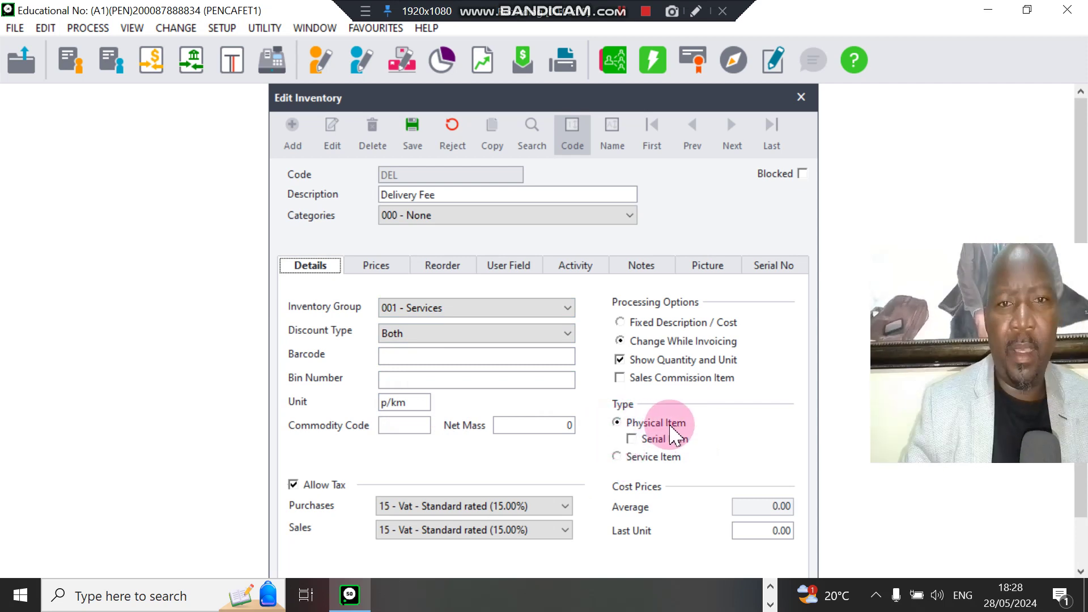
pyautogui.click(617, 458)
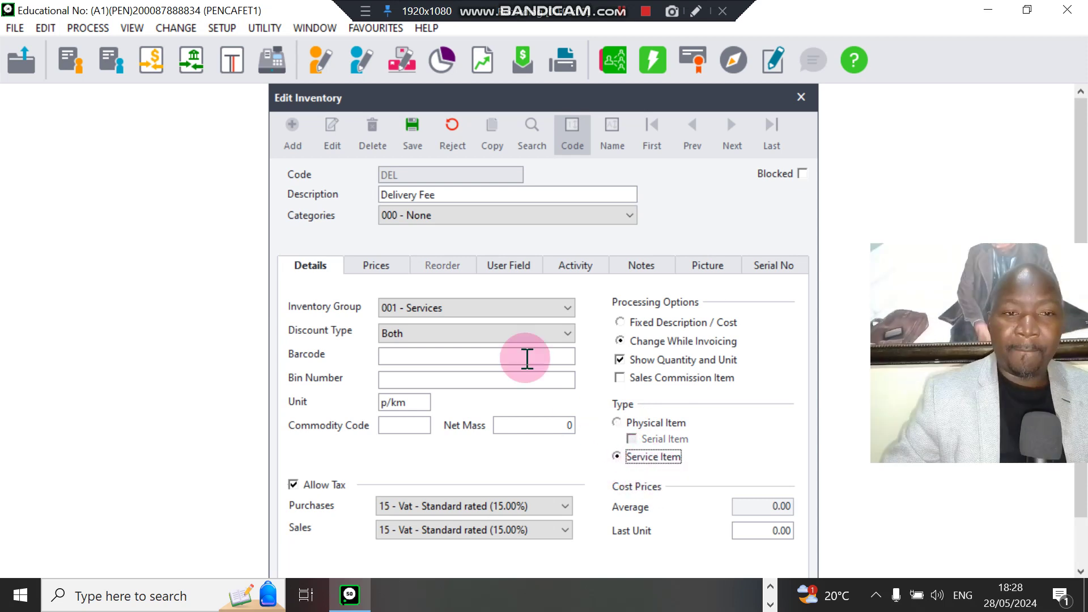
pyautogui.click(376, 264)
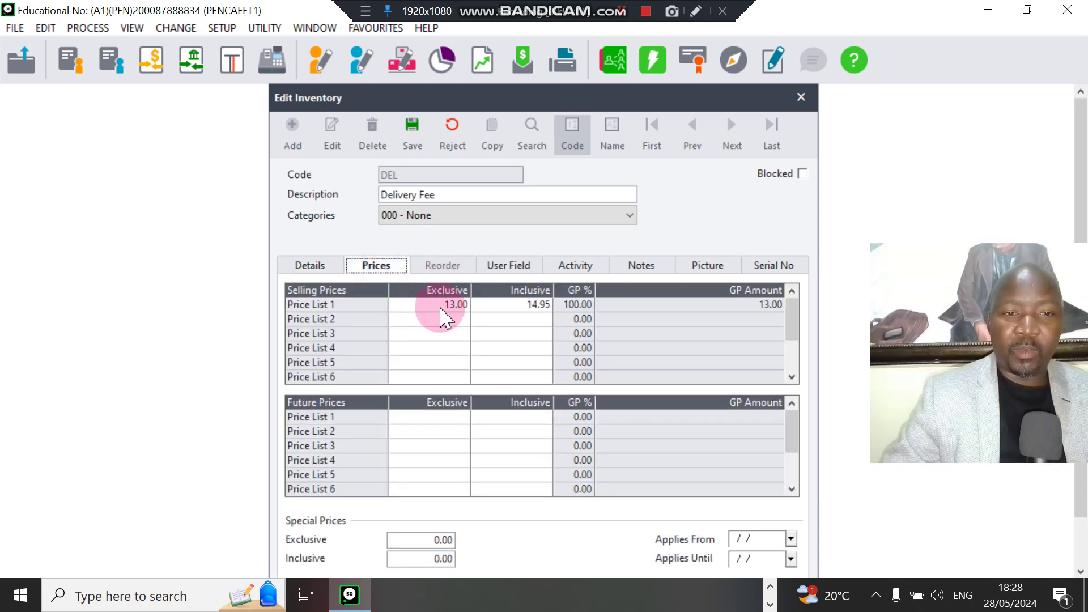
pyautogui.click(320, 267)
pyautogui.click(412, 126)
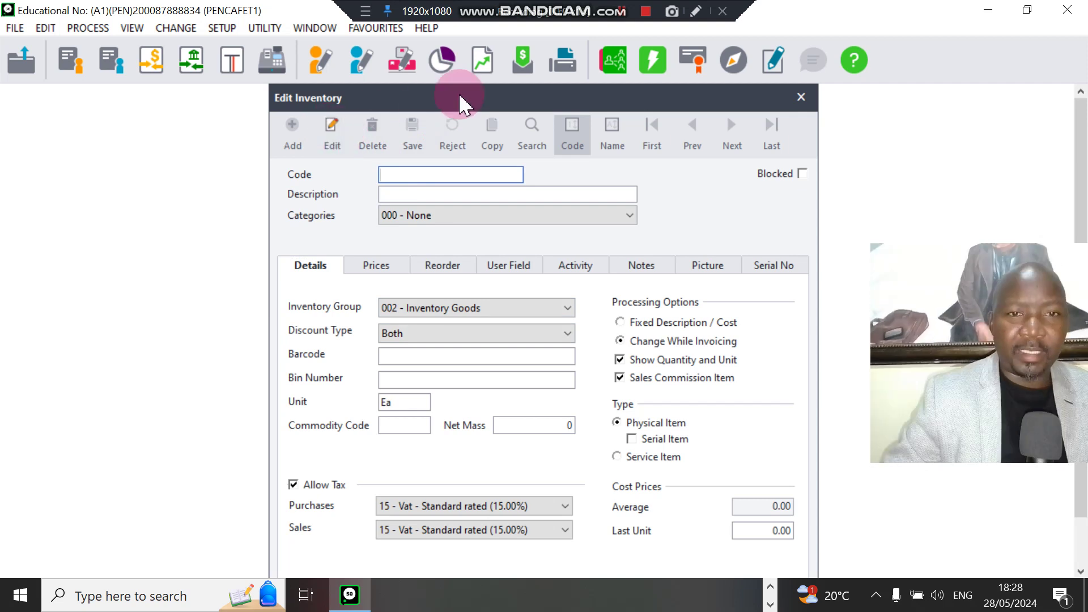
# Step: Draw red marks at Code, Description, Unit, Service Item, Show Quantity and Unit, and Sales Commission Item on the form
pyautogui.click(696, 11)
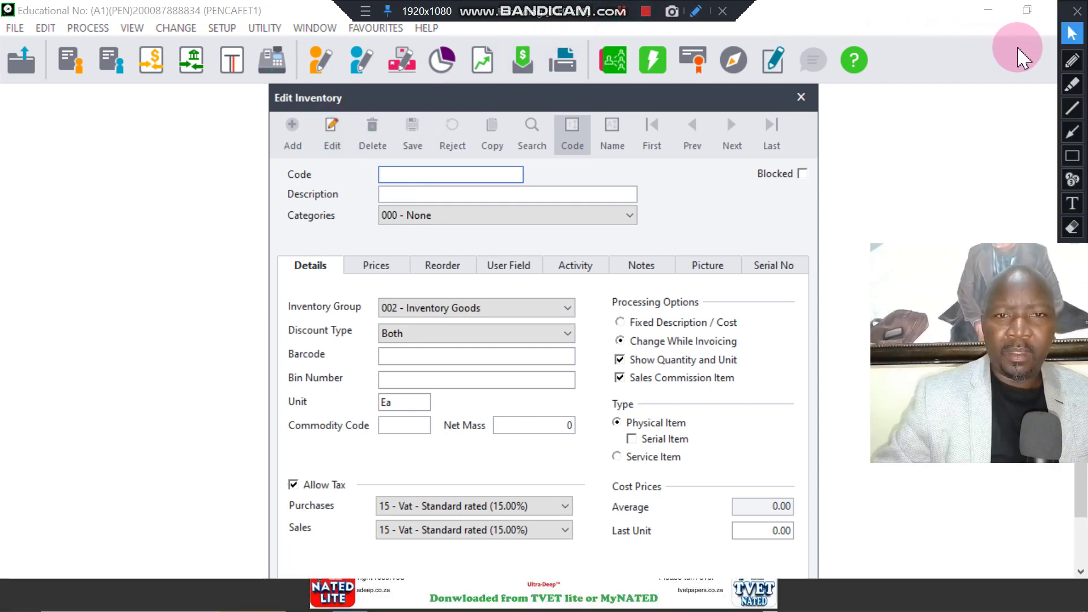
pyautogui.click(1073, 62)
pyautogui.moveTo(520, 170)
pyautogui.mouseDown()
pyautogui.moveTo(529, 177)
pyautogui.moveTo(555, 152)
pyautogui.mouseUp()
pyautogui.moveTo(558, 190); pyautogui.dragTo(579, 153)
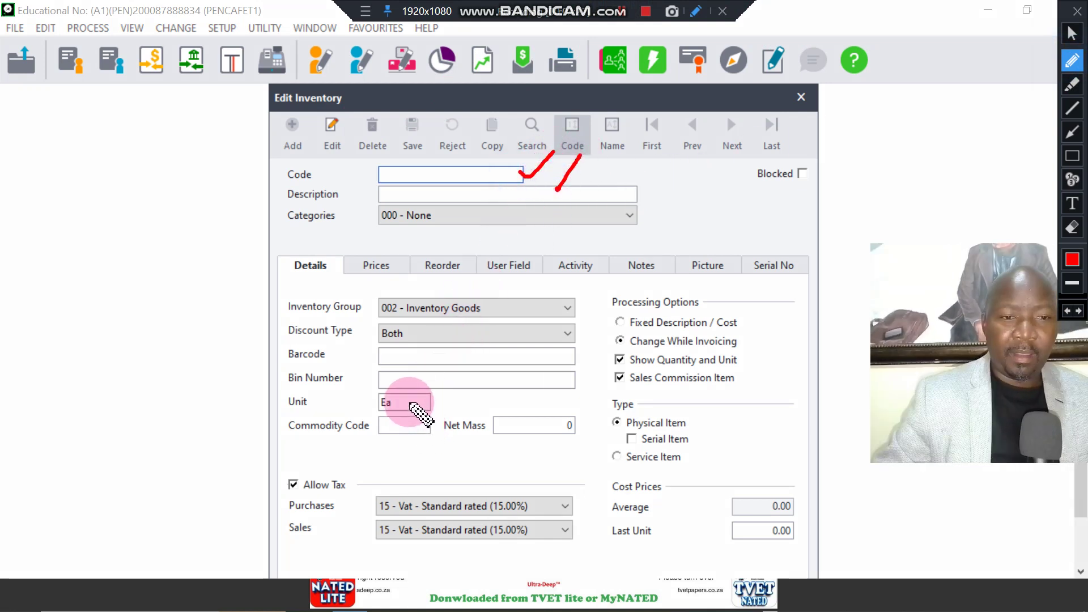
pyautogui.moveTo(408, 402); pyautogui.dragTo(475, 358)
pyautogui.moveTo(625, 458); pyautogui.dragTo(681, 441)
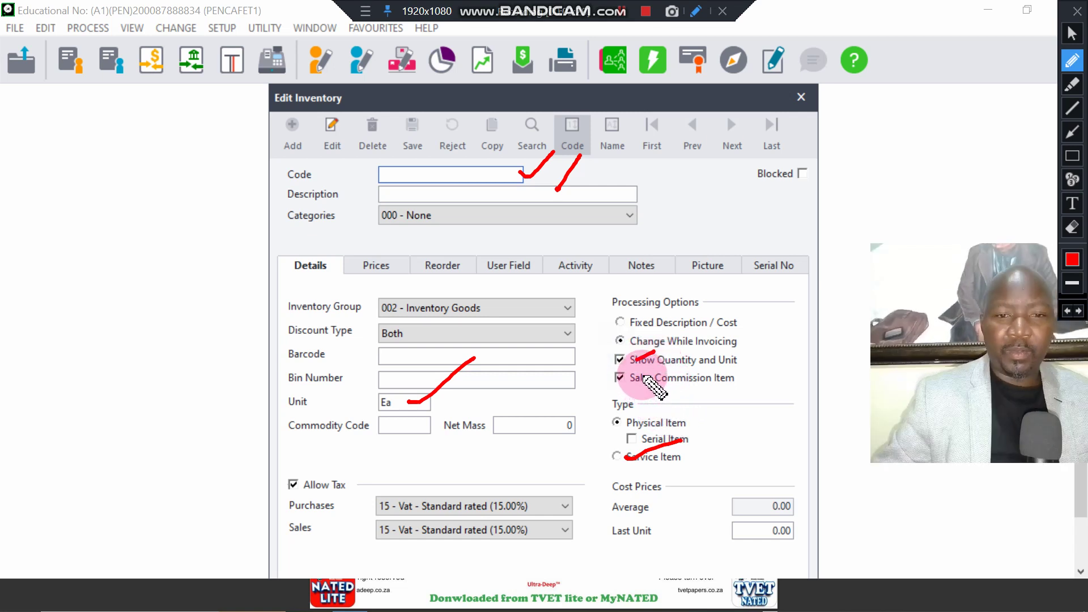
pyautogui.moveTo(634, 371); pyautogui.dragTo(683, 368)
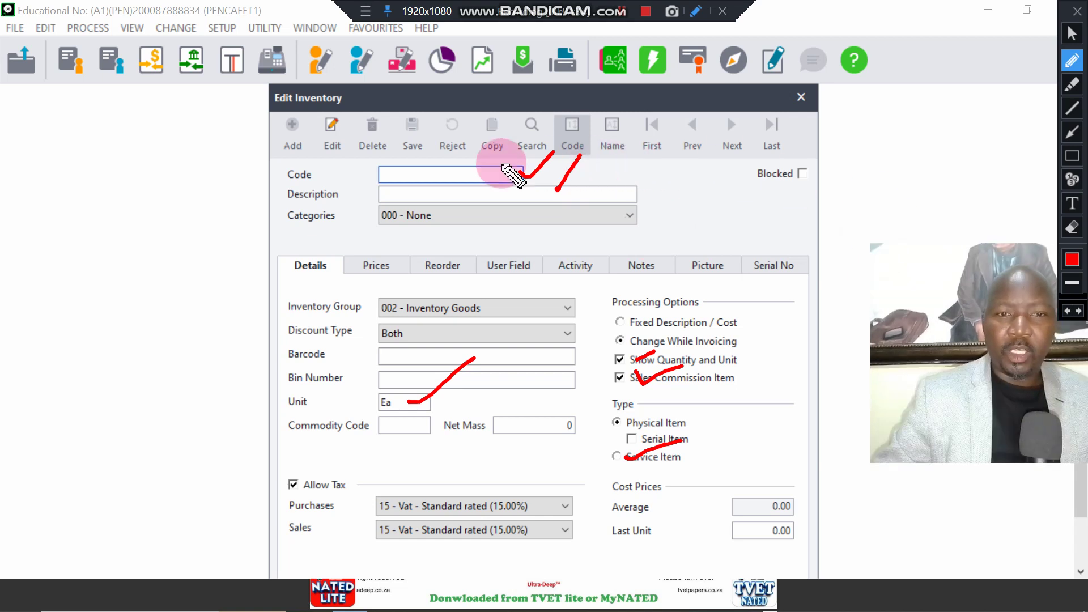
# Step: Check the blank inventory item's price lists, dismiss the code message, and switch to the exam paper at question 1.2.3
pyautogui.click(1072, 32)
pyautogui.click(376, 265)
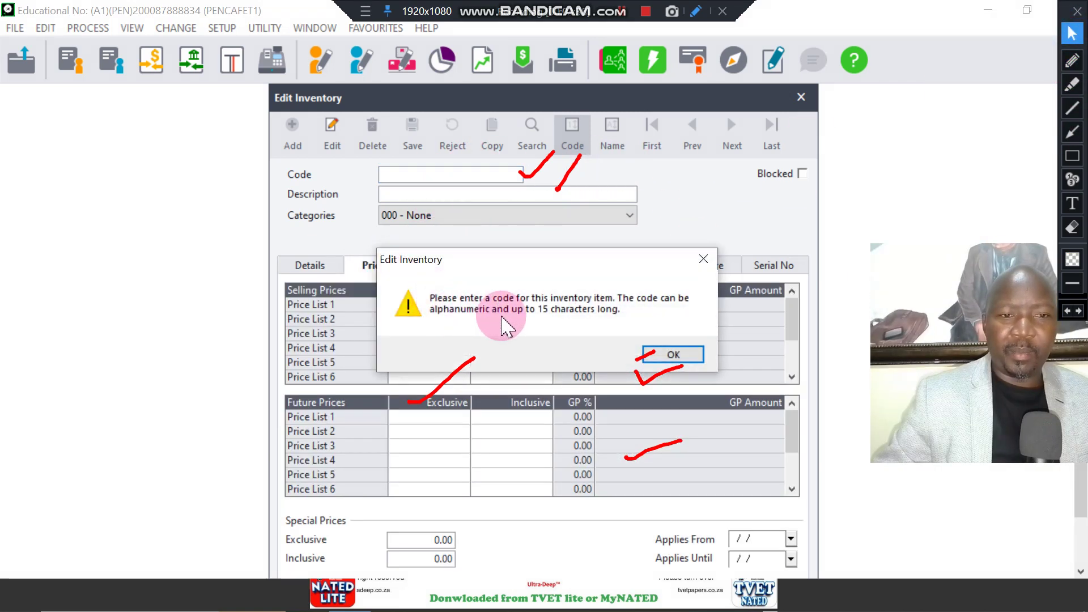
pyautogui.click(703, 264)
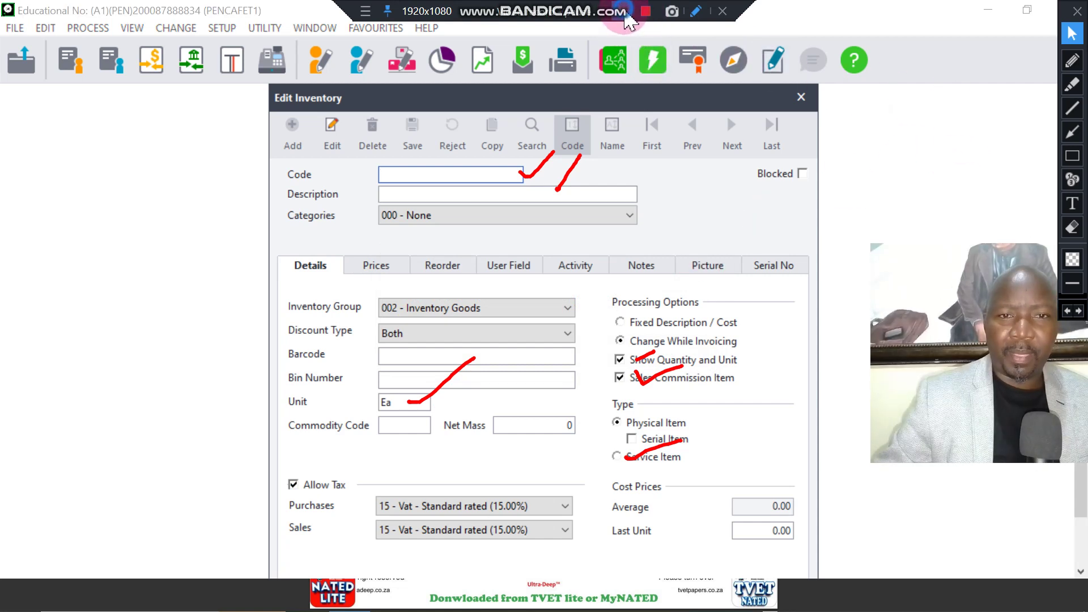
pyautogui.hotkey('alt', 'Tab')
# Step: Mark question 1.2.3's requirements in red from Code to Selling price, except Category, striking Sales Commission Item and underlining R13,00
pyautogui.click(1073, 61)
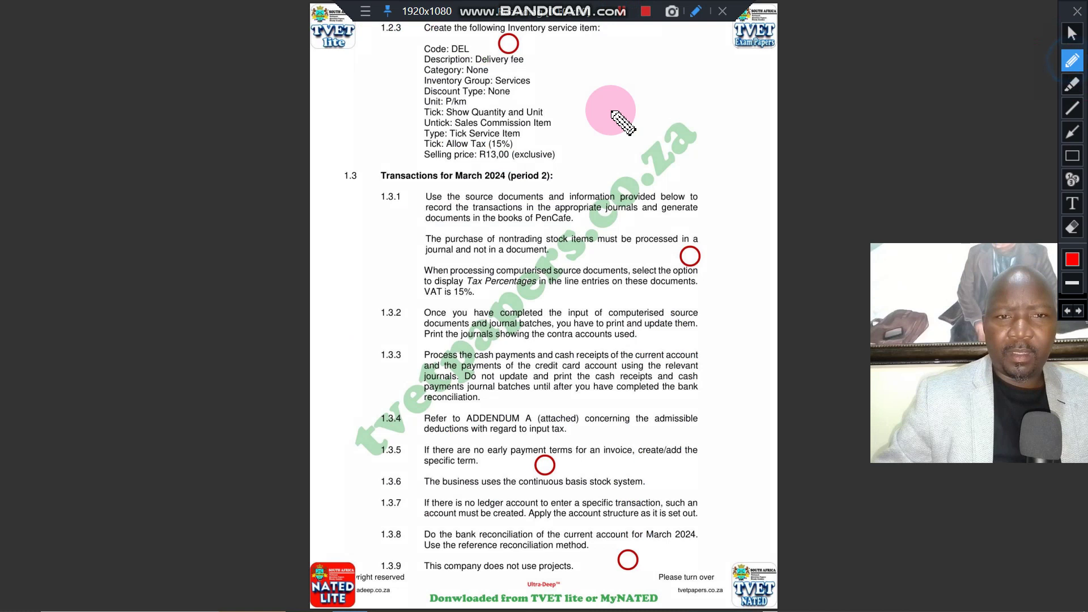
pyautogui.moveTo(468, 45)
pyautogui.mouseDown()
pyautogui.moveTo(517, 37)
pyautogui.moveTo(569, 47)
pyautogui.mouseUp()
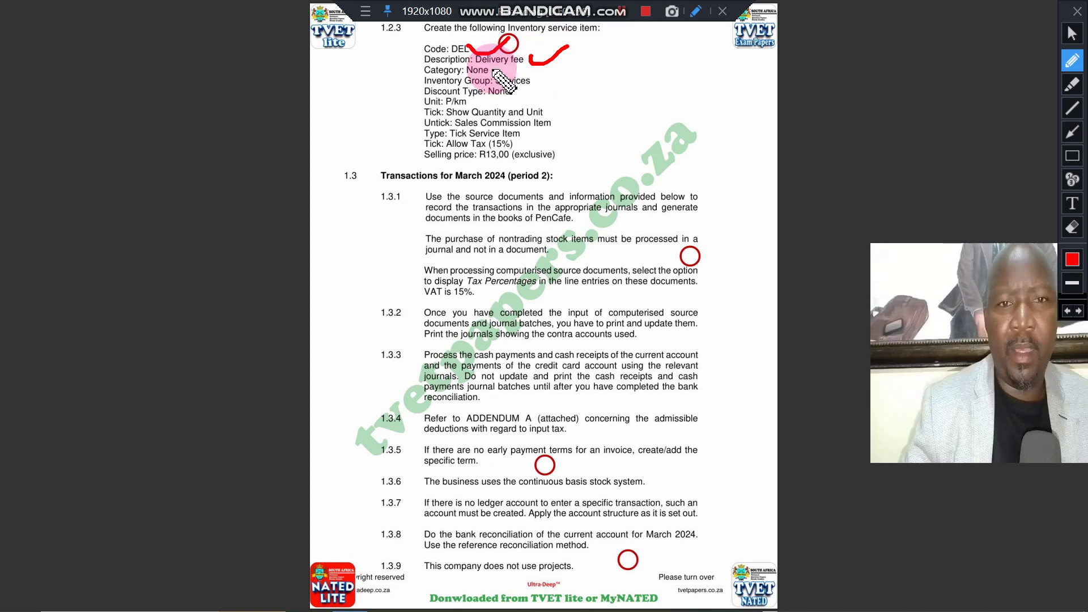
pyautogui.moveTo(535, 81); pyautogui.dragTo(581, 69)
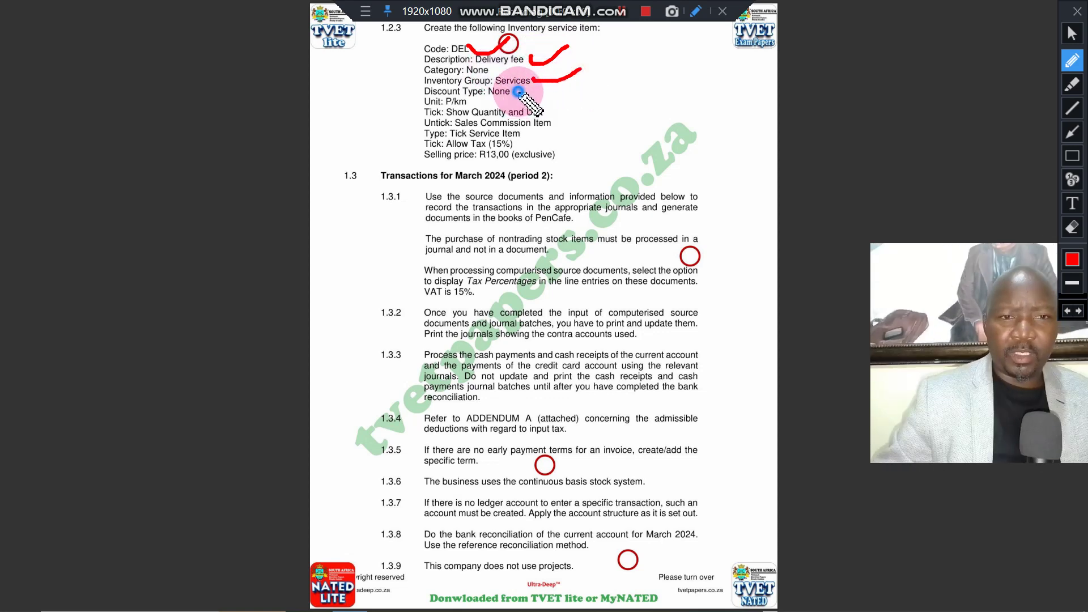
pyautogui.moveTo(519, 93); pyautogui.dragTo(591, 78)
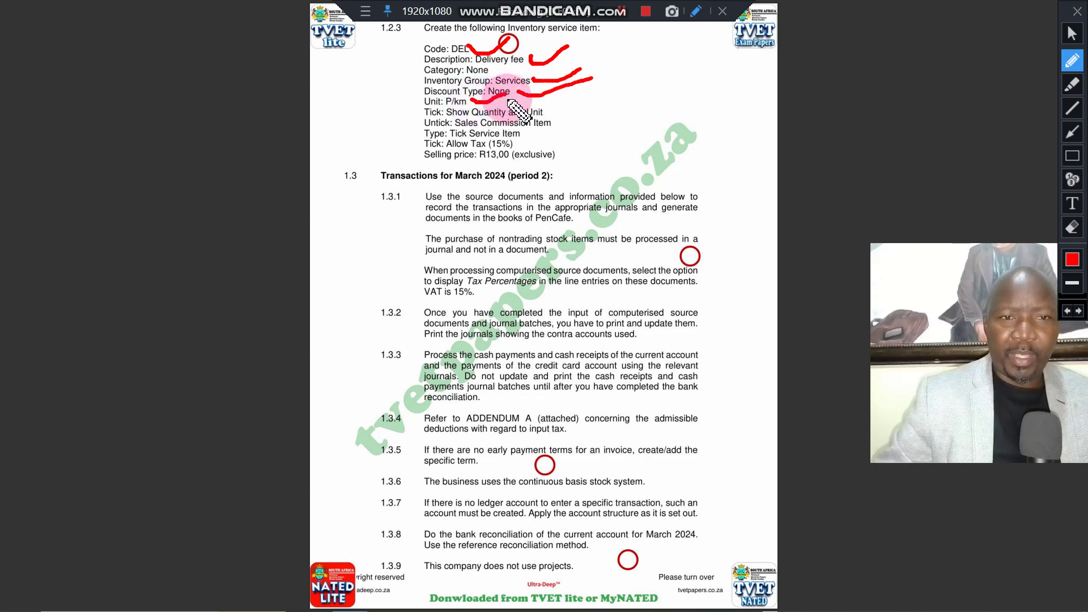
pyautogui.click(547, 111)
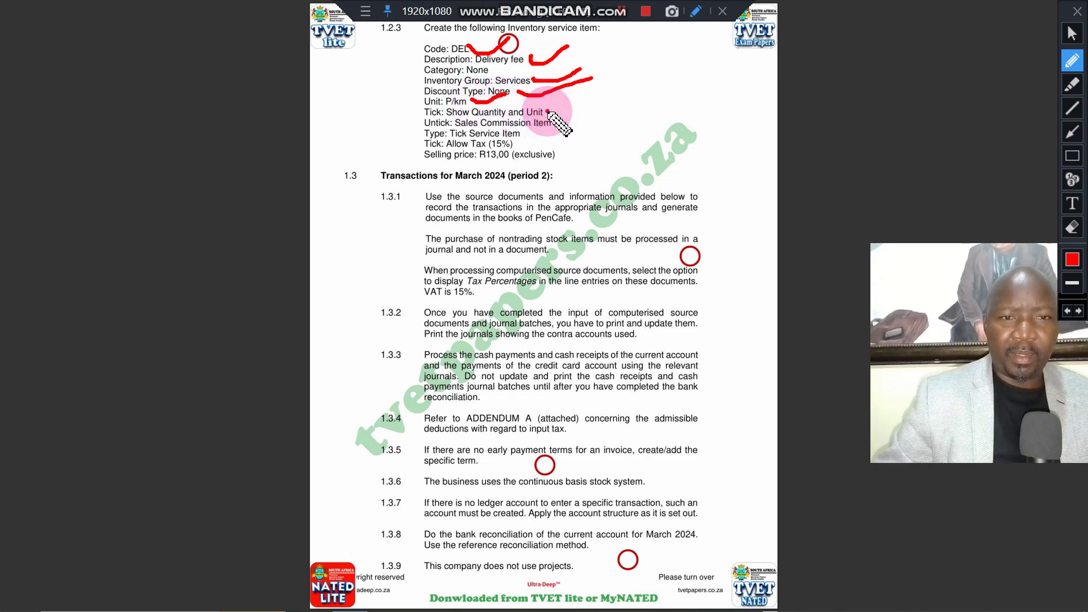
pyautogui.moveTo(549, 113); pyautogui.dragTo(590, 94)
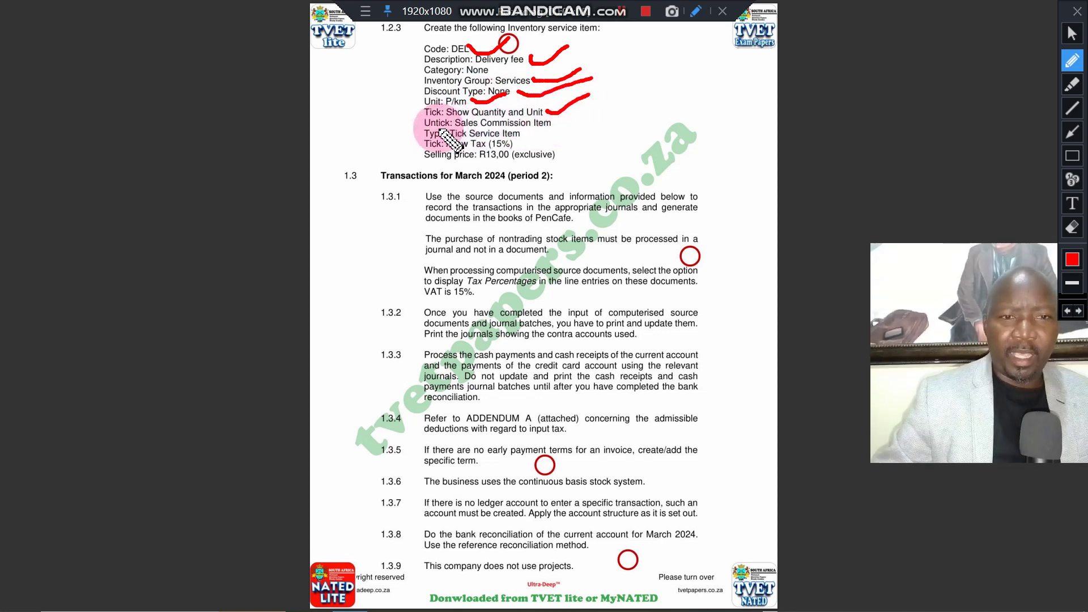
pyautogui.moveTo(479, 128); pyautogui.dragTo(609, 112)
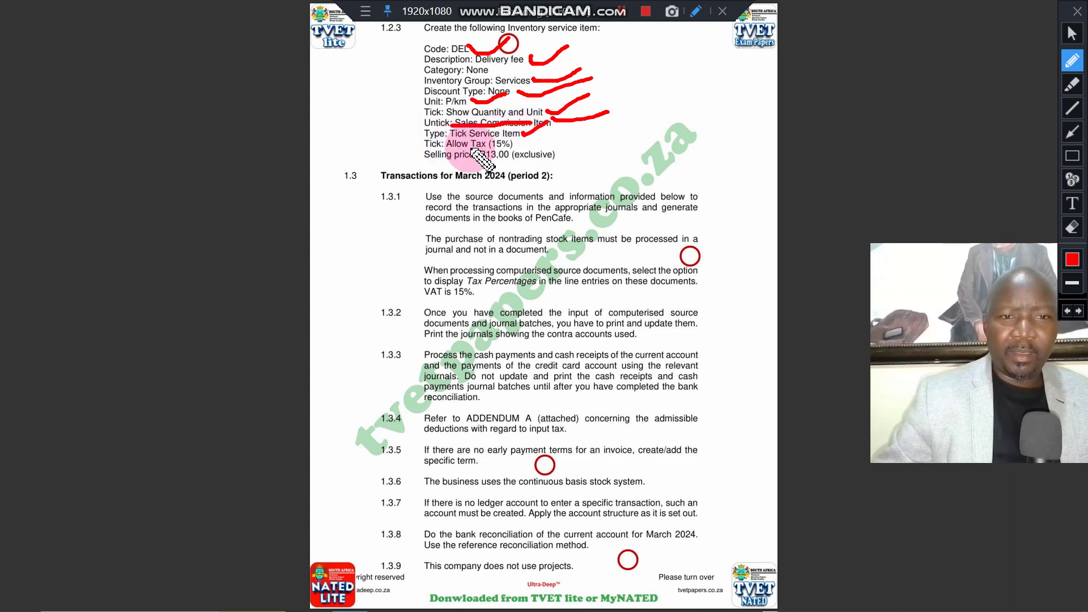
pyautogui.moveTo(520, 142)
pyautogui.mouseDown()
pyautogui.moveTo(561, 129)
pyautogui.moveTo(605, 136)
pyautogui.mouseUp()
pyautogui.moveTo(484, 162); pyautogui.dragTo(513, 161)
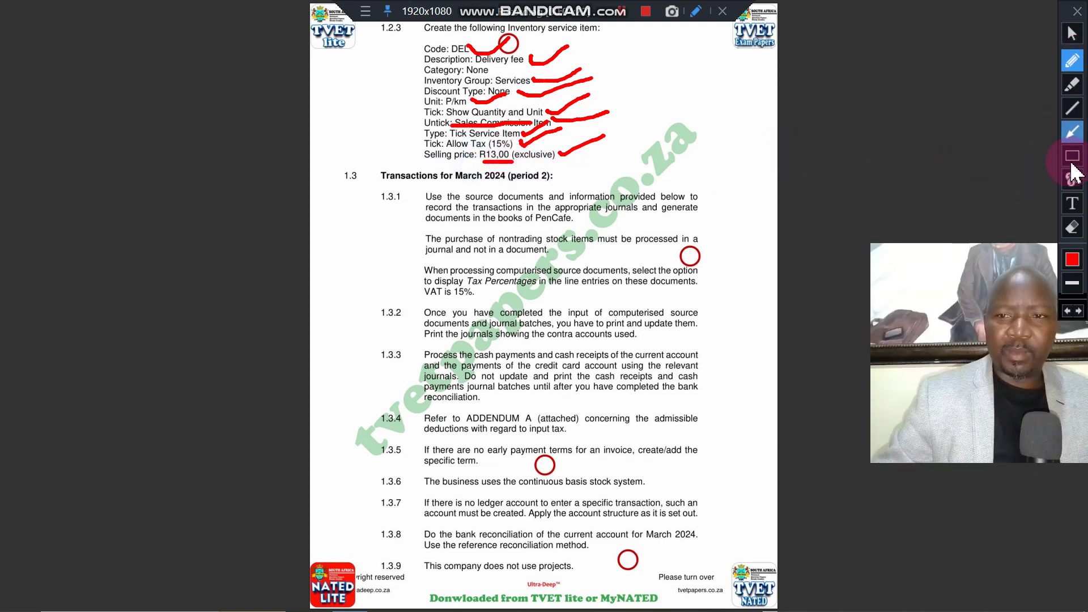
# Step: Erase the red marks drawn over question 1.2.3's requirements
pyautogui.click(1069, 227)
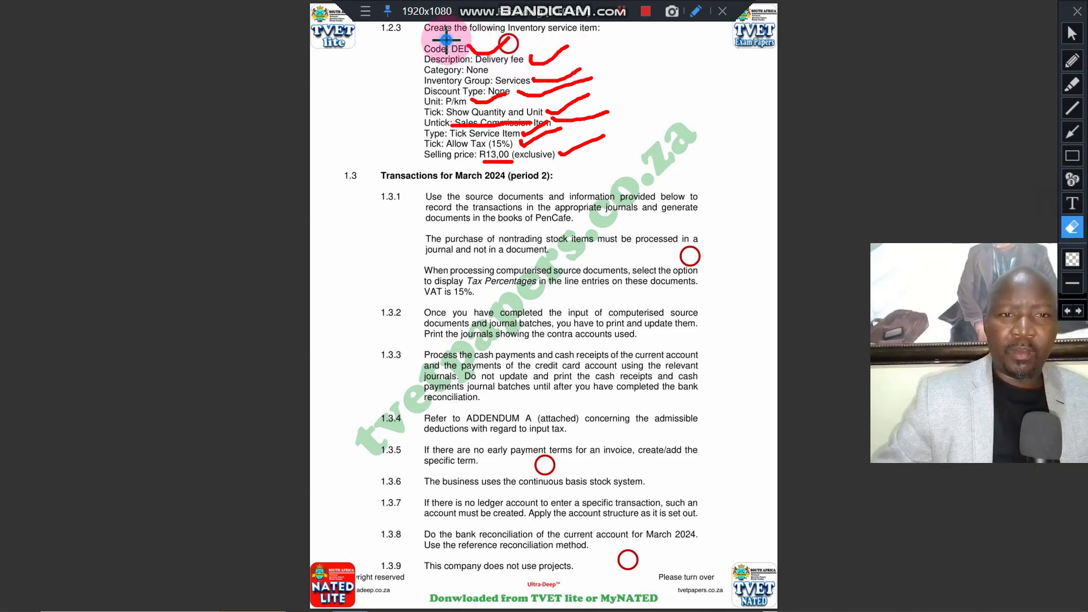
pyautogui.moveTo(445, 40)
pyautogui.mouseDown()
pyautogui.moveTo(643, 61)
pyautogui.moveTo(637, 172)
pyautogui.mouseUp()
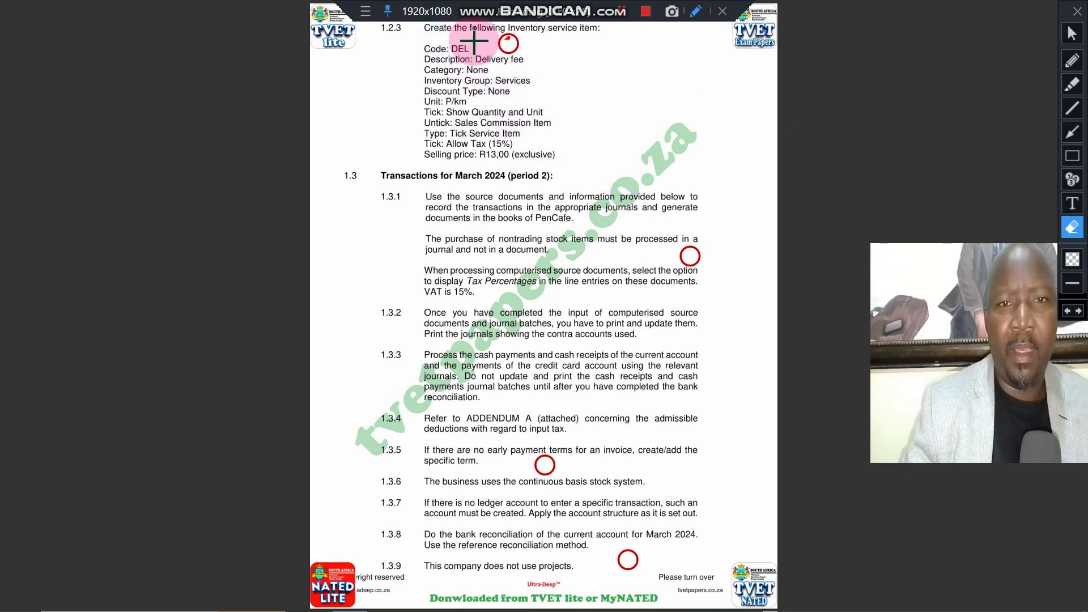
pyautogui.click(1072, 35)
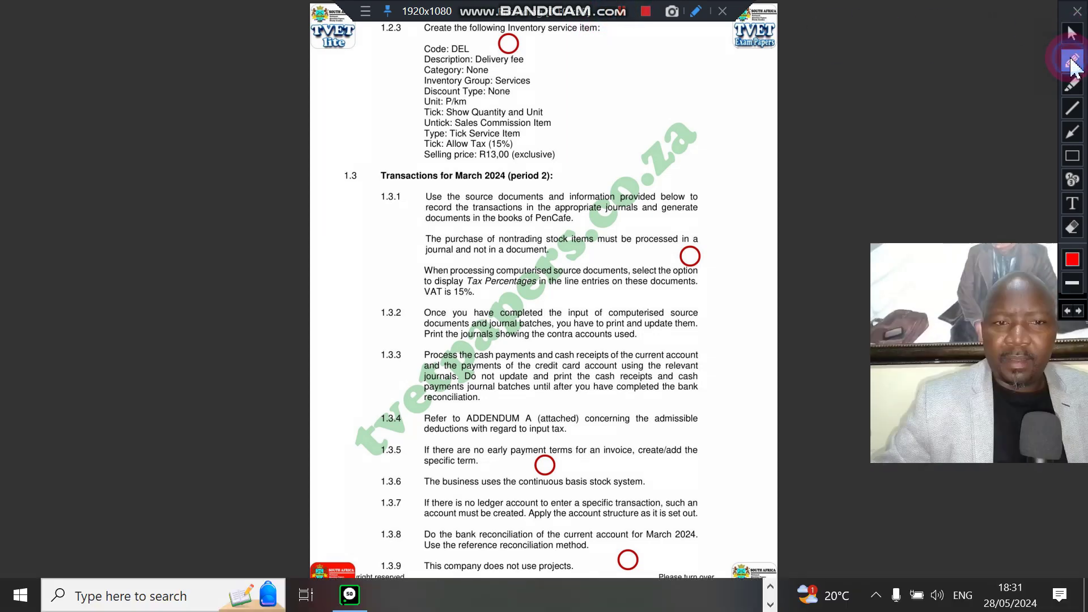
# Step: Draw a red line across the page beneath question 1.2.3 and a large tick beside its requirements
pyautogui.moveTo(319, 163); pyautogui.dragTo(724, 165)
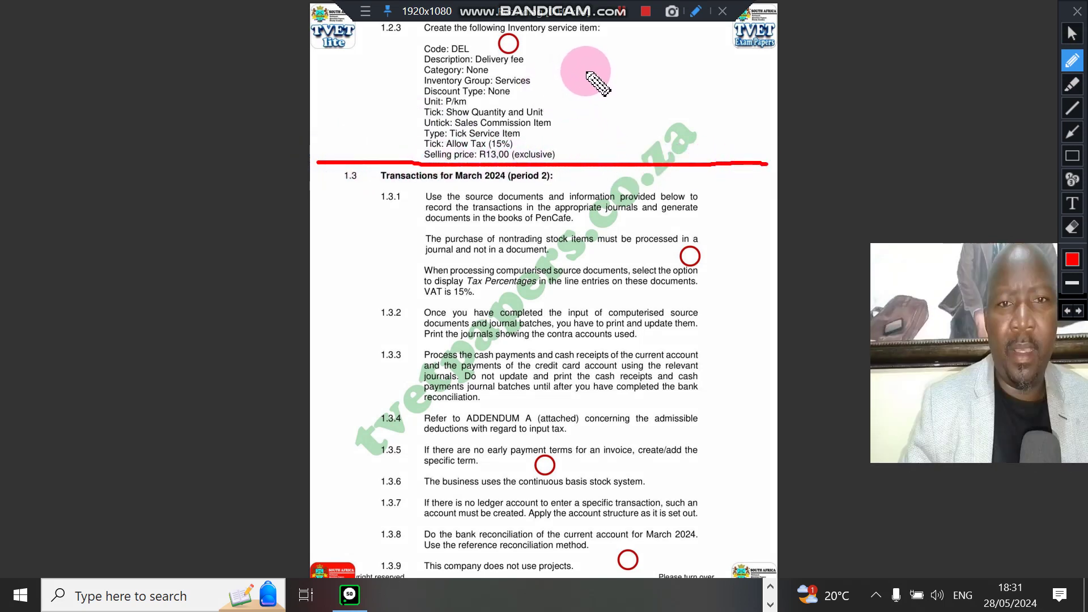
pyautogui.moveTo(554, 101); pyautogui.dragTo(619, 60)
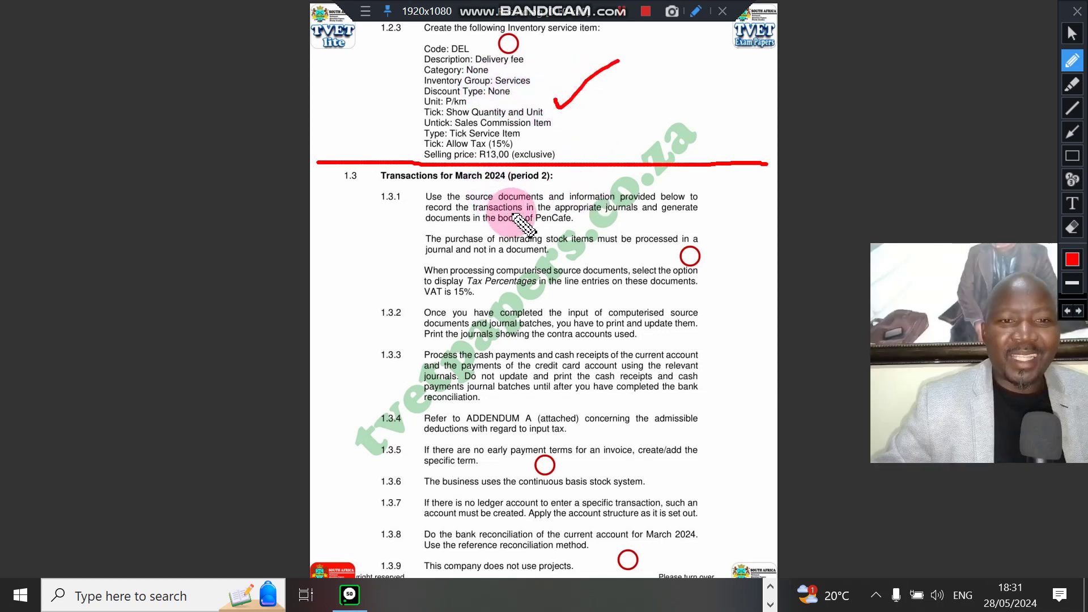
# Step: Underline question numbers 1.3.1, 1.3.2 and 1.3.3 in red
pyautogui.moveTo(369, 199); pyautogui.dragTo(406, 204)
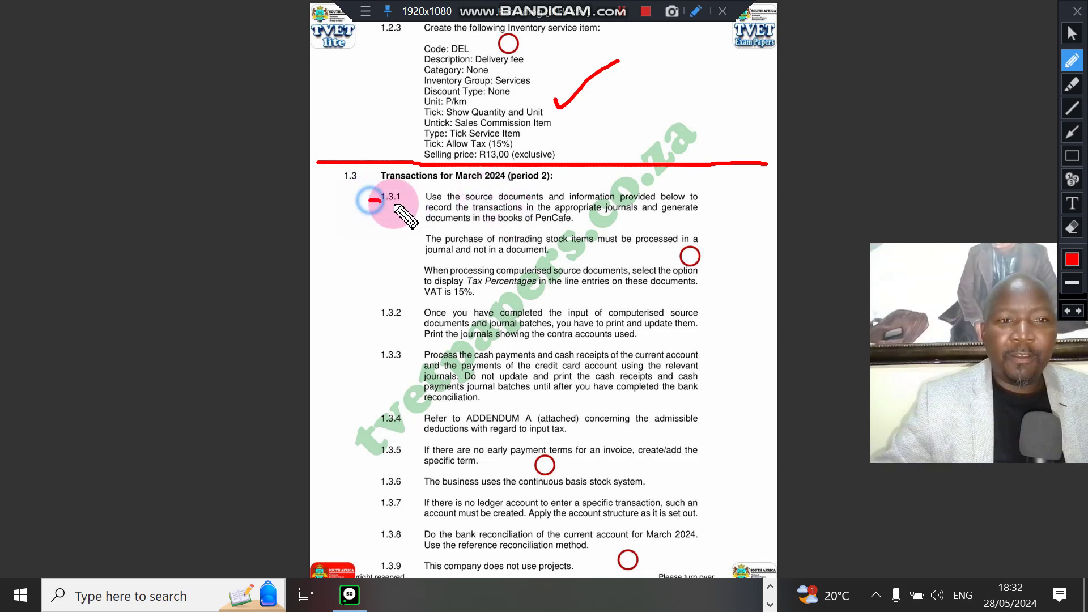
pyautogui.moveTo(371, 318); pyautogui.dragTo(419, 324)
pyautogui.moveTo(369, 364); pyautogui.dragTo(416, 370)
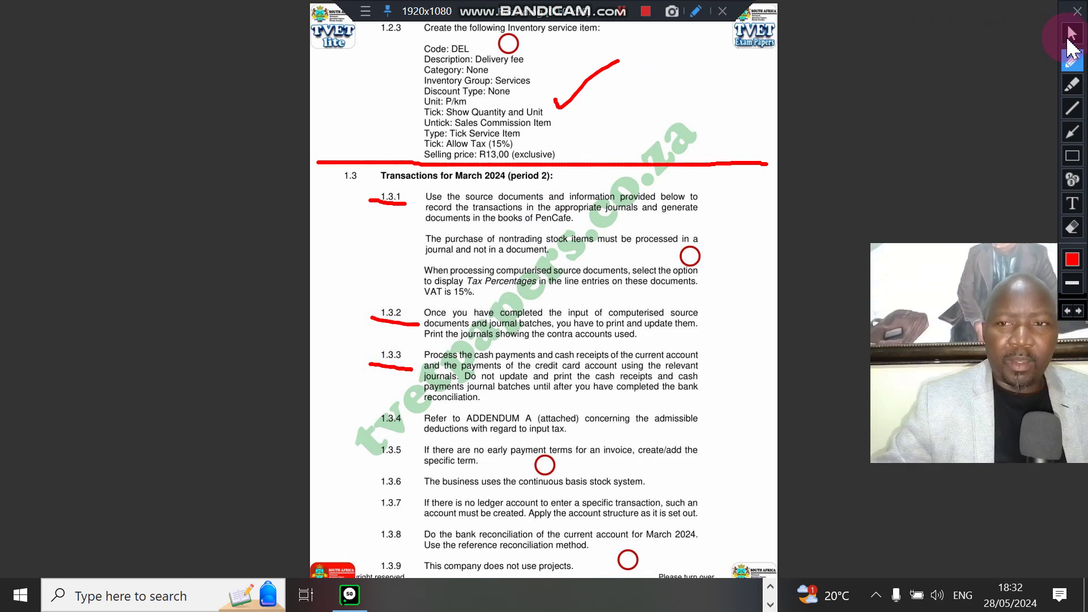
pyautogui.click(1071, 36)
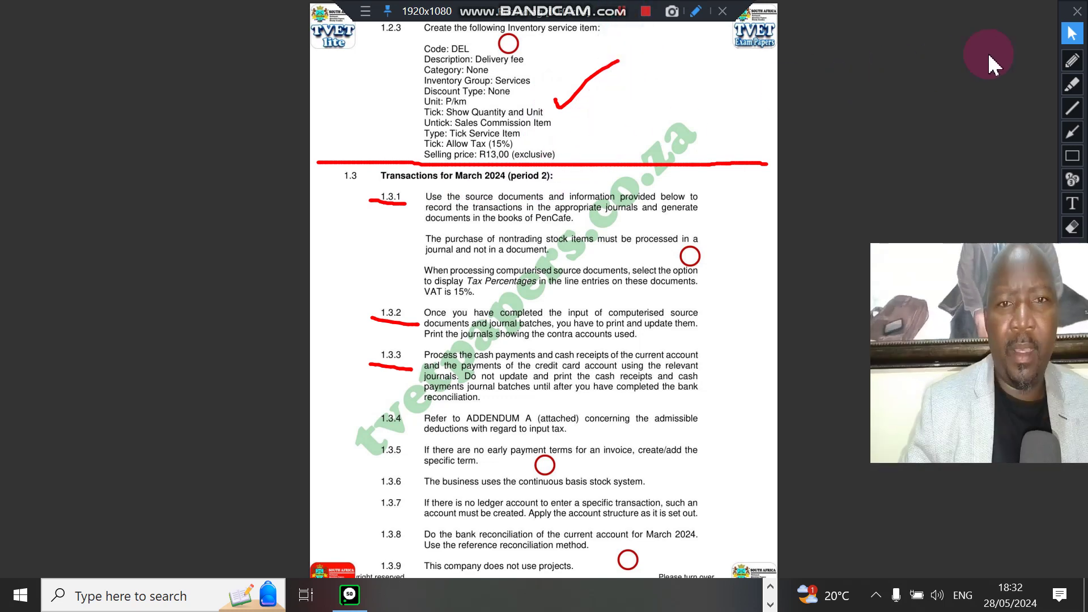
# Step: Underline the key phrases in the first paragraph of question 1.3.1 in red and bracket the question on both sides
pyautogui.click(1072, 60)
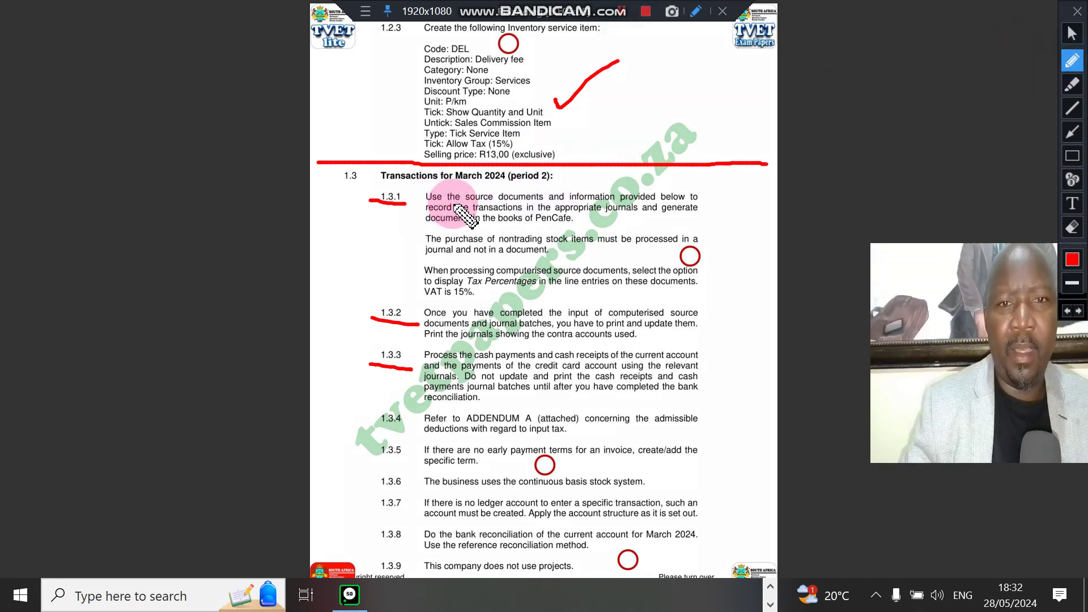
pyautogui.moveTo(462, 202); pyautogui.dragTo(689, 202)
pyautogui.moveTo(437, 216); pyautogui.dragTo(684, 212)
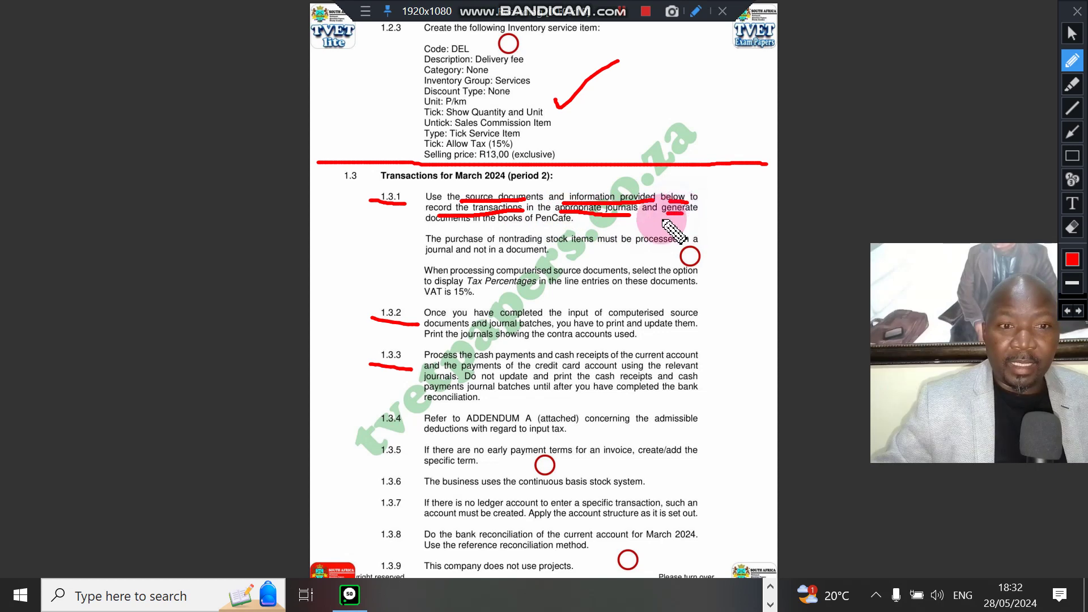
pyautogui.moveTo(440, 226); pyautogui.dragTo(541, 226)
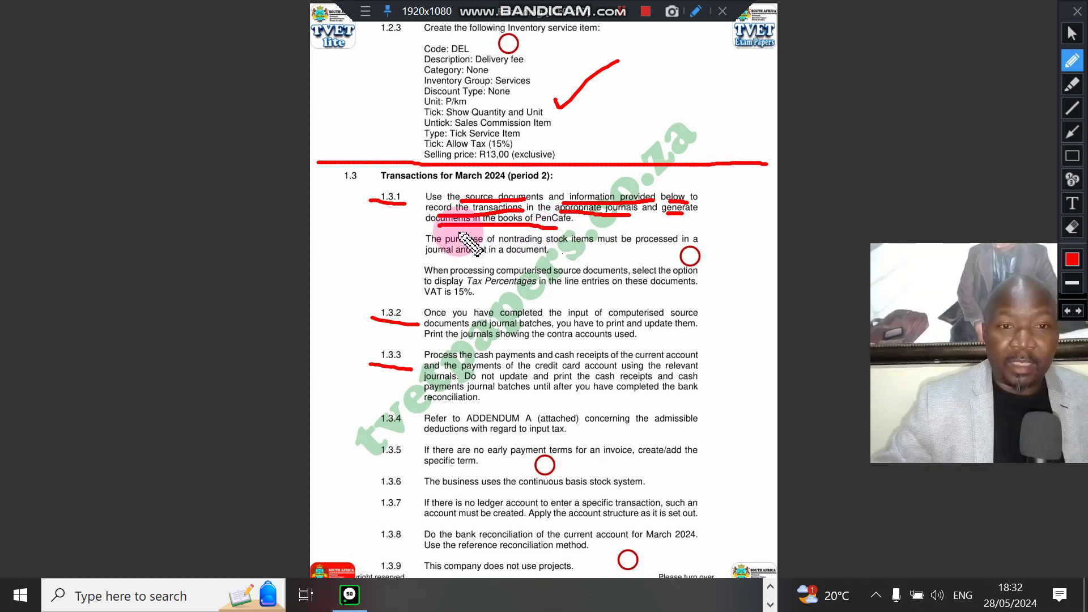
pyautogui.moveTo(366, 184)
pyautogui.mouseDown()
pyautogui.moveTo(340, 250)
pyautogui.moveTo(344, 310)
pyautogui.mouseUp()
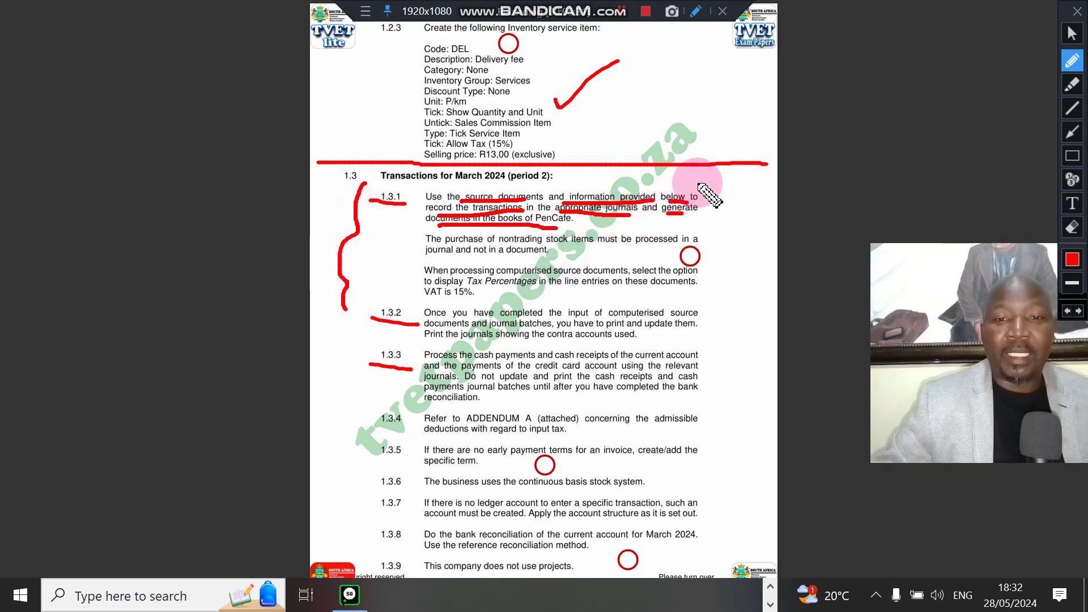
pyautogui.click(1072, 61)
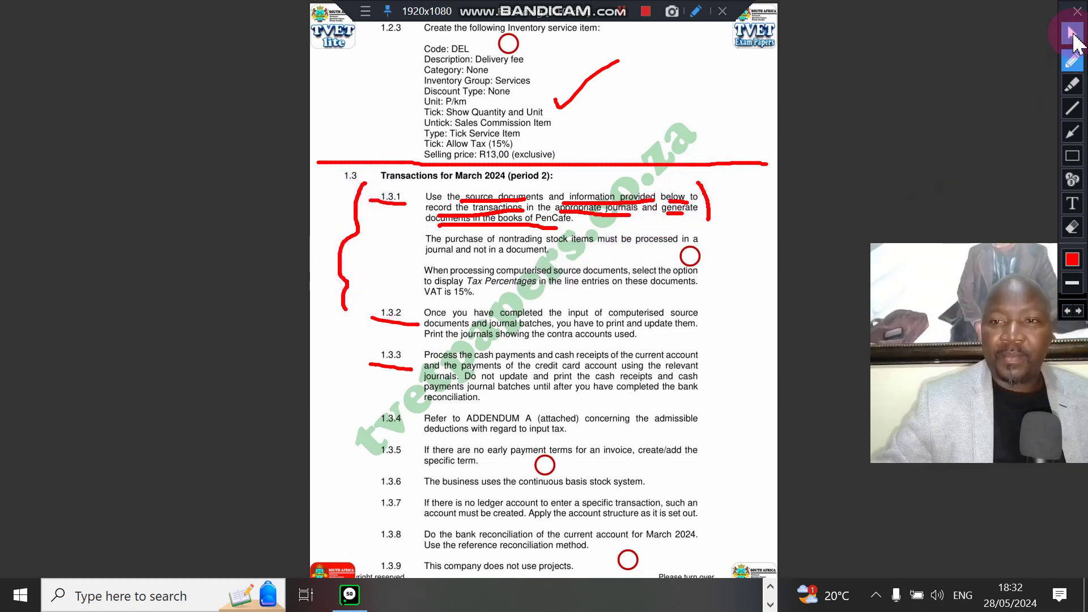
pyautogui.click(1073, 35)
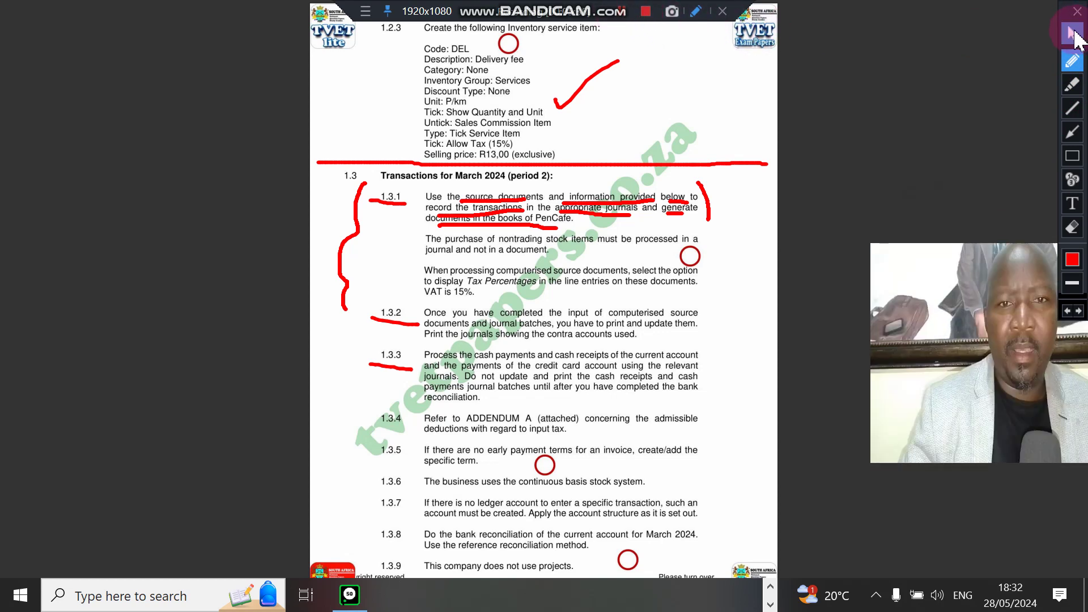
# Step: Undo the red annotations back to the line beneath question 1.2.3
pyautogui.hotkey('ctrl', 'z')
pyautogui.hotkey('ctrl', 'z')
pyautogui.hotkey('ctrl', 'z')
pyautogui.hotkey('ctrl', 'z')
pyautogui.hotkey('ctrl', 'z')
pyautogui.hotkey('ctrl', 'z')
pyautogui.hotkey('ctrl', 'z')
pyautogui.hotkey('ctrl', 'z')
pyautogui.hotkey('ctrl', 'z')
pyautogui.hotkey('ctrl', 'z')
pyautogui.hotkey('ctrl', 'z')
pyautogui.hotkey('ctrl', 'z')
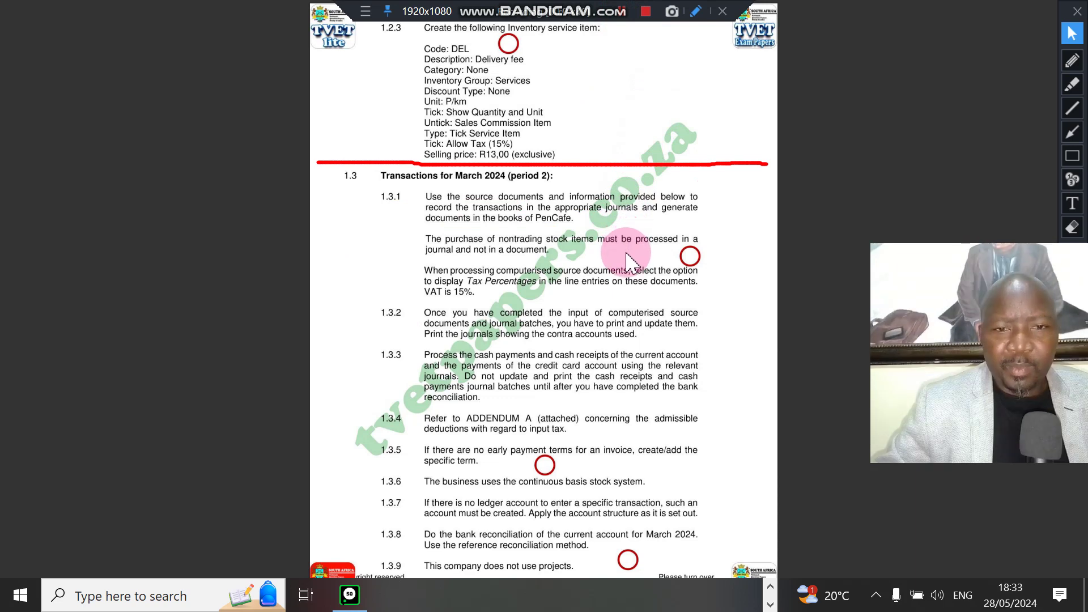
# Step: Draw a large red tick across the first paragraph of question 1.3.1
pyautogui.click(1074, 59)
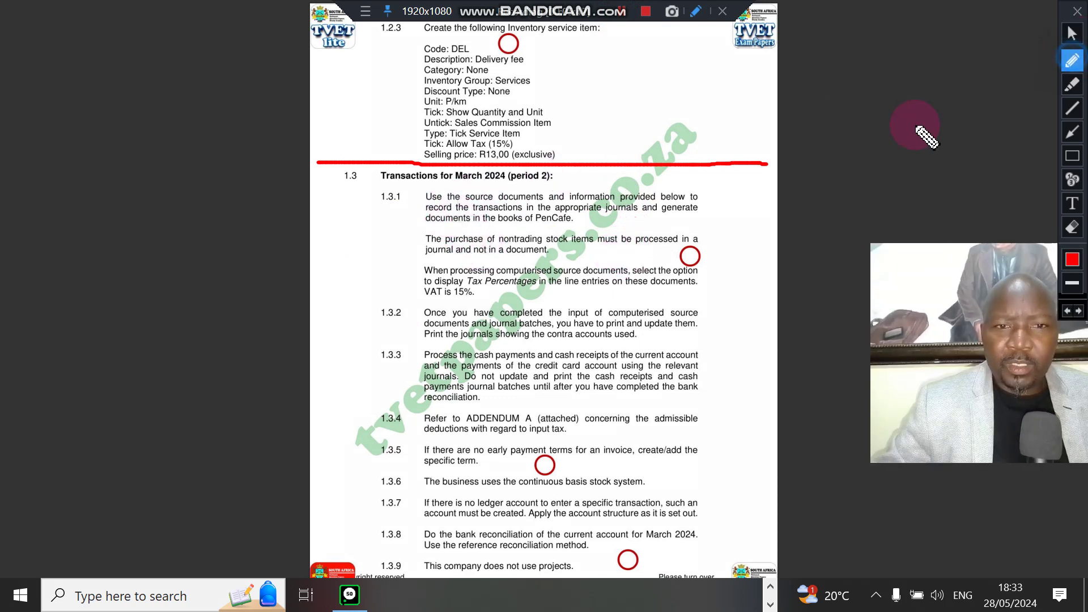
pyautogui.moveTo(443, 192); pyautogui.dragTo(580, 209)
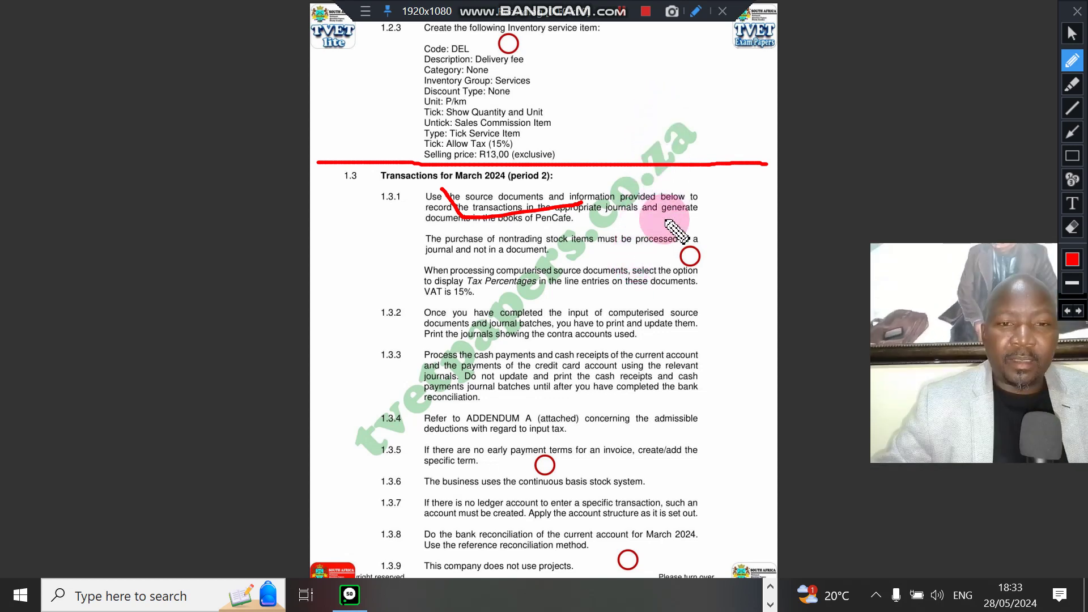
pyautogui.click(1073, 34)
pyautogui.click(622, 11)
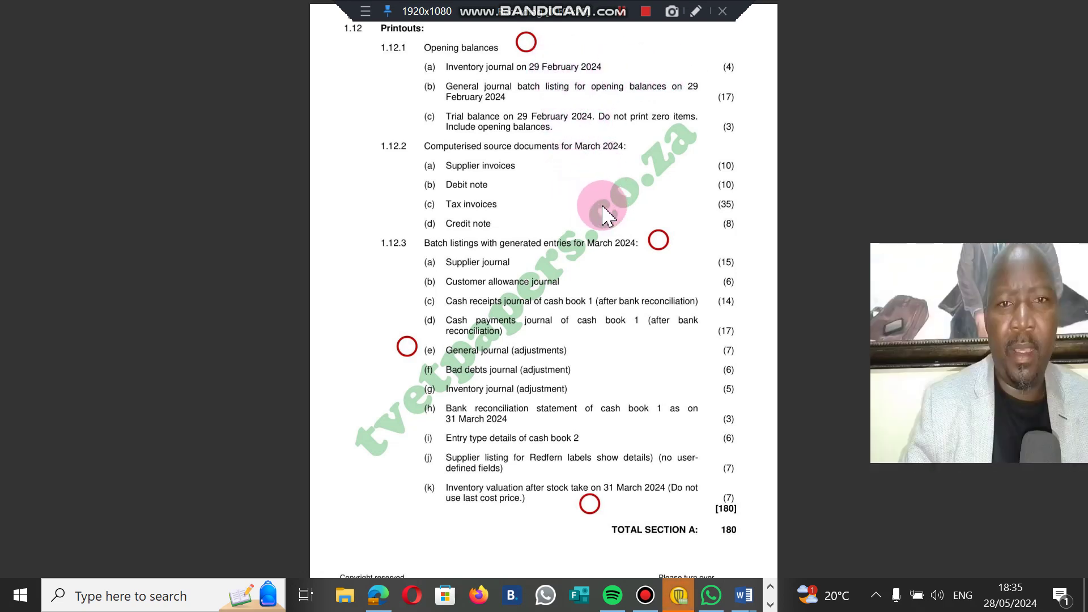
# Step: In printouts 1.12.1, tick the inventory journal, underline its 4 marks, and underline the general journal batch listing and its 17 marks
pyautogui.click(697, 11)
pyautogui.click(1073, 60)
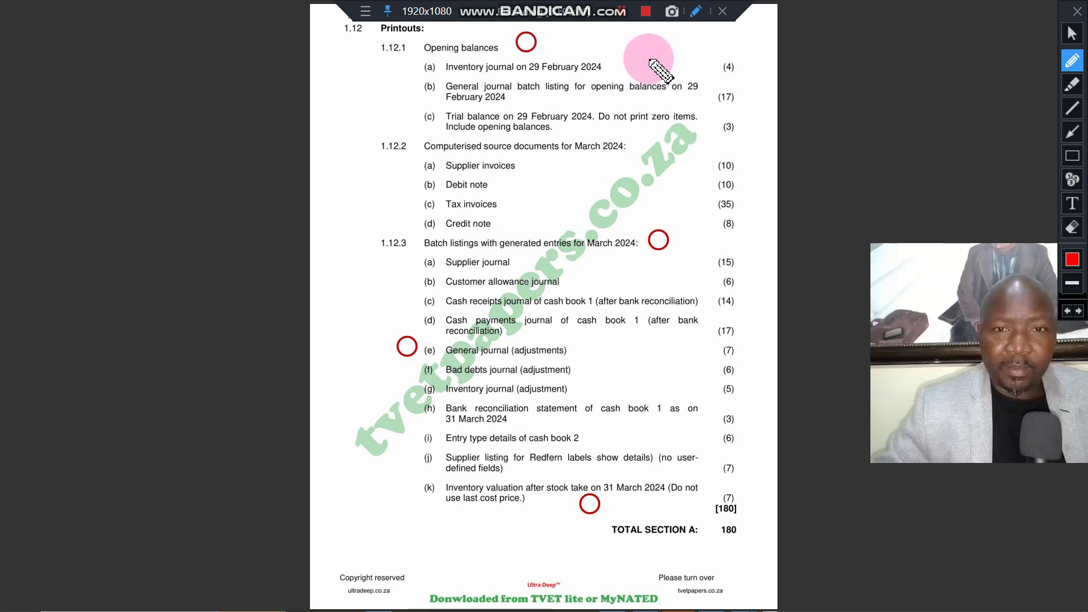
pyautogui.moveTo(649, 58)
pyautogui.mouseDown()
pyautogui.moveTo(697, 51)
pyautogui.moveTo(734, 73)
pyautogui.mouseUp()
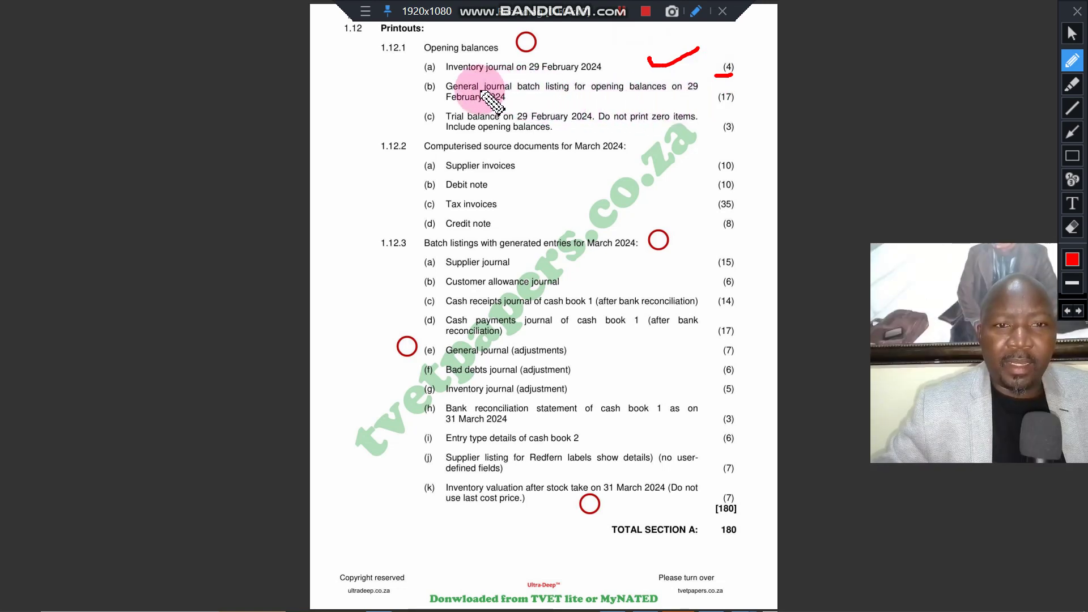
pyautogui.moveTo(446, 91); pyautogui.dragTo(651, 94)
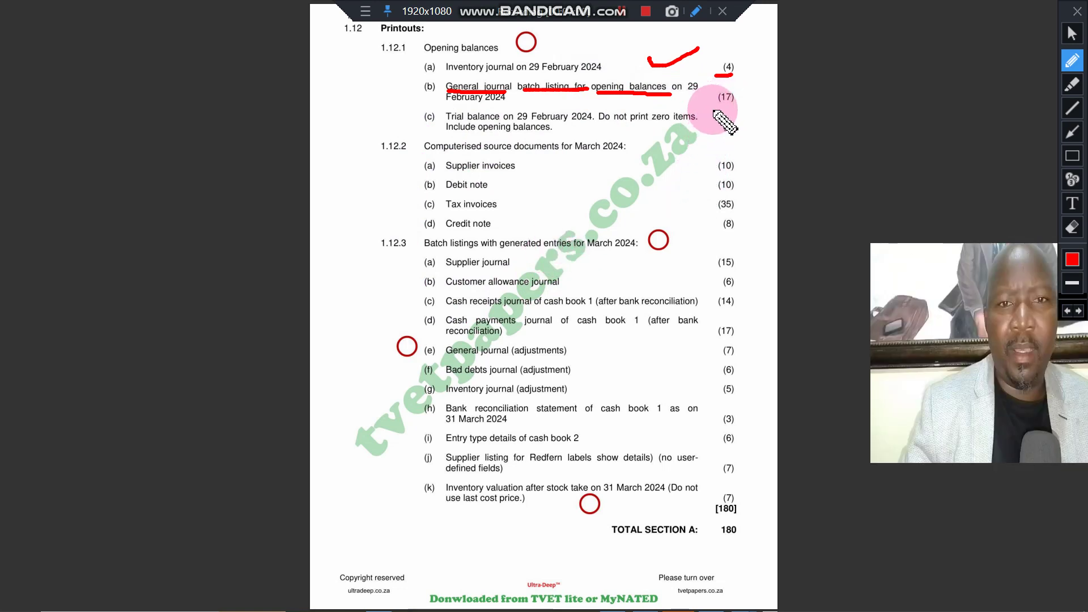
pyautogui.moveTo(713, 109); pyautogui.dragTo(739, 107)
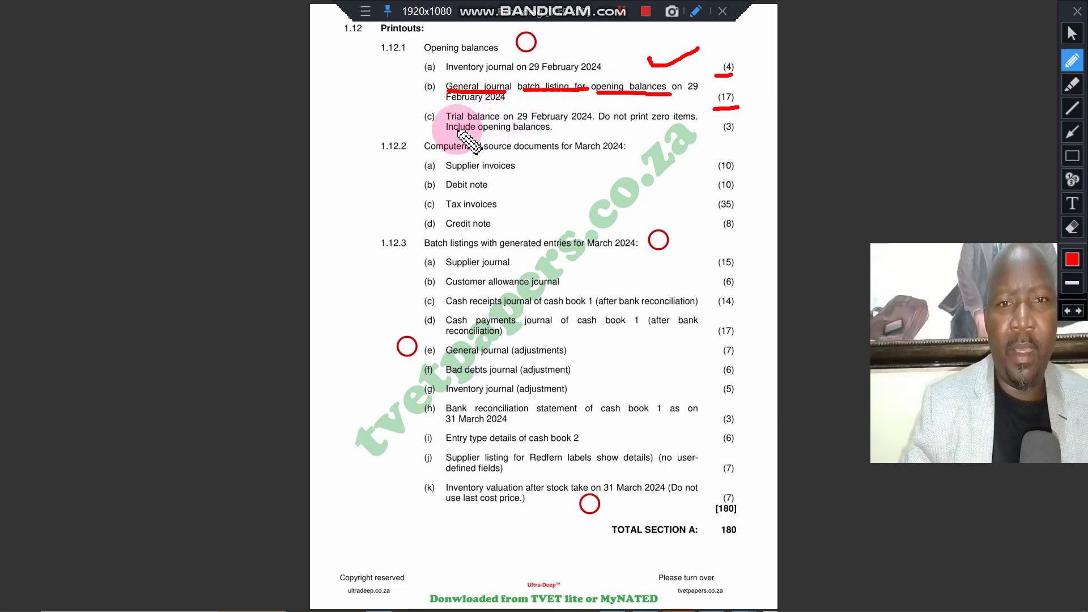
# Step: Underline Trial balance in 1.12.1(c) and draw a vertical red line beside the marks for items (a) to (c)
pyautogui.moveTo(450, 121); pyautogui.dragTo(484, 120)
pyautogui.moveTo(758, 54); pyautogui.dragTo(757, 125)
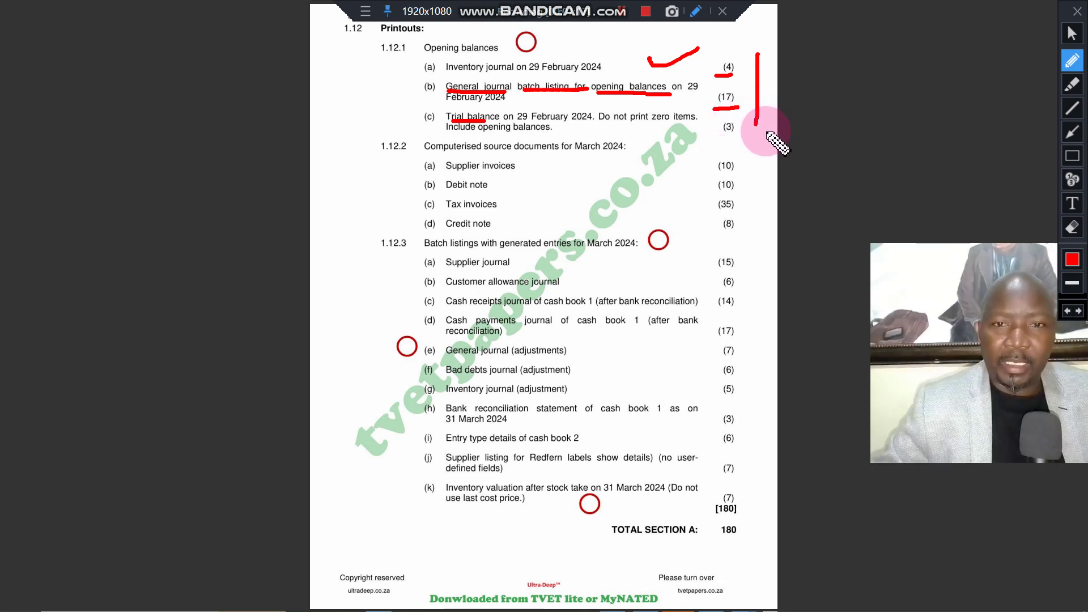
pyautogui.click(1071, 37)
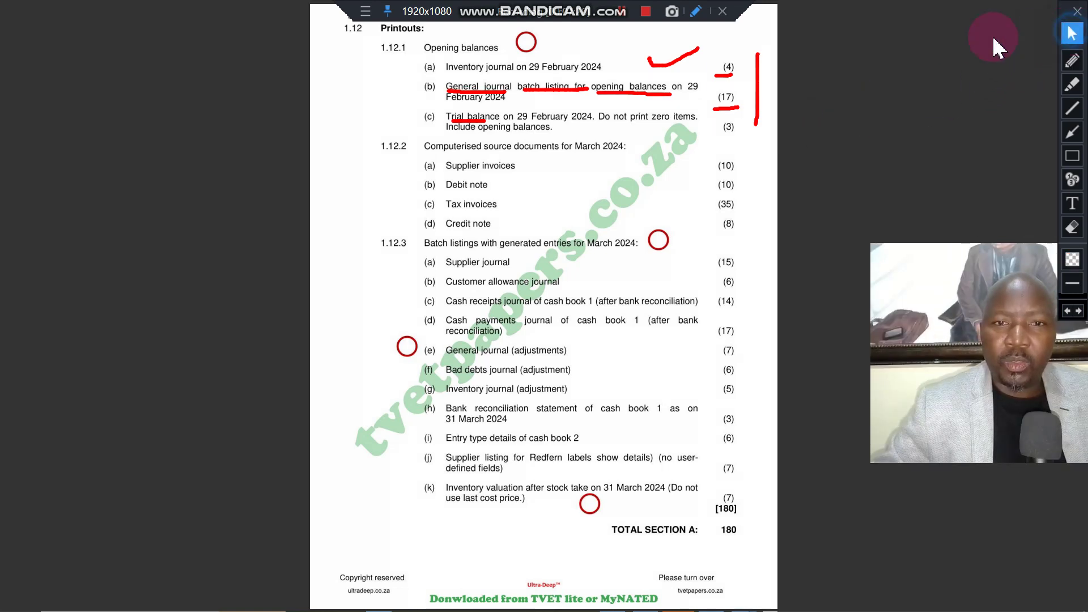
pyautogui.click(625, 12)
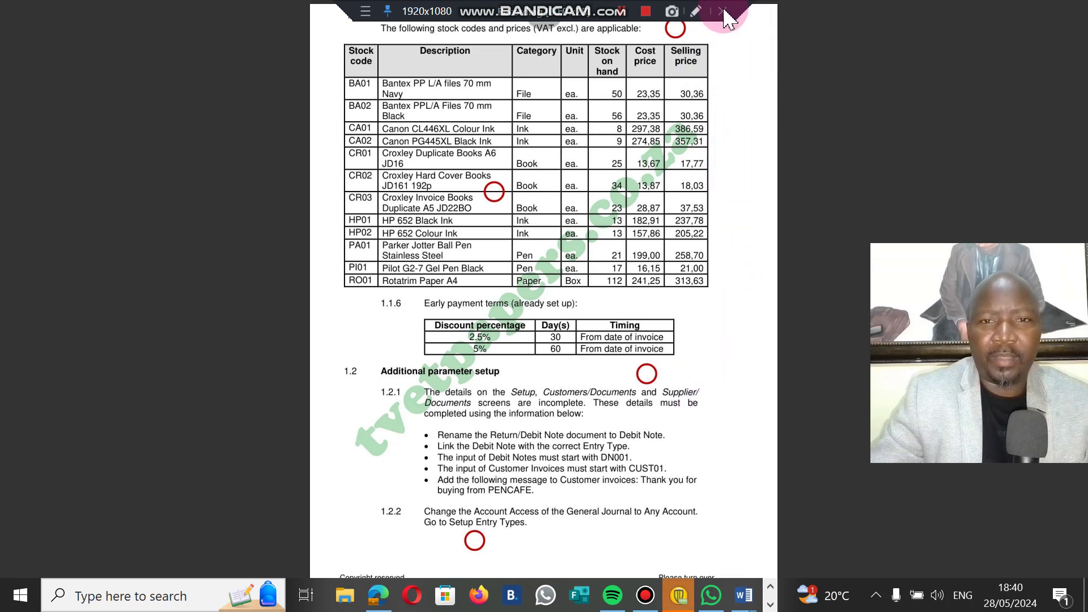
# Step: Write a red 4 beside the stock table and draw vertical red lines along the Stock on hand and Selling price columns
pyautogui.click(699, 19)
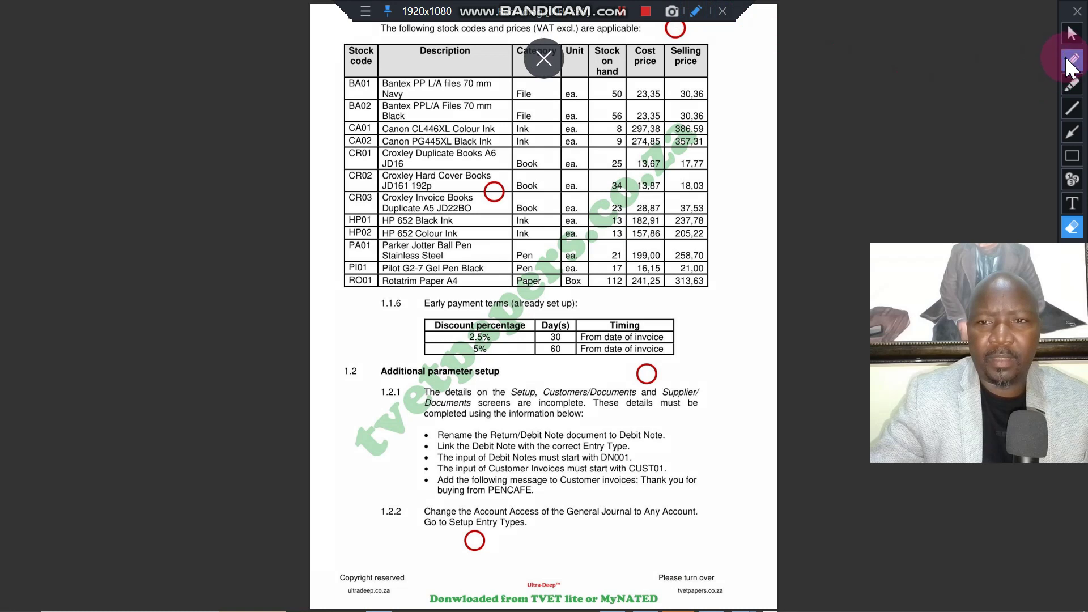
pyautogui.click(1073, 62)
pyautogui.moveTo(736, 136); pyautogui.dragTo(741, 169)
pyautogui.moveTo(608, 86); pyautogui.dragTo(592, 282)
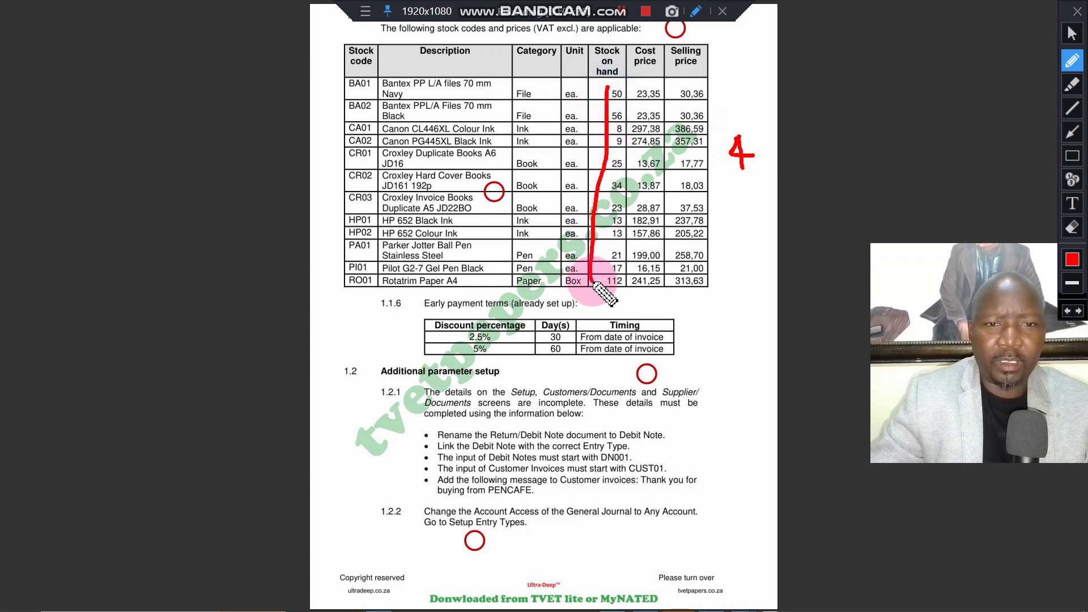
pyautogui.moveTo(667, 74); pyautogui.dragTo(663, 262)
pyautogui.moveTo(713, 95); pyautogui.dragTo(714, 288)
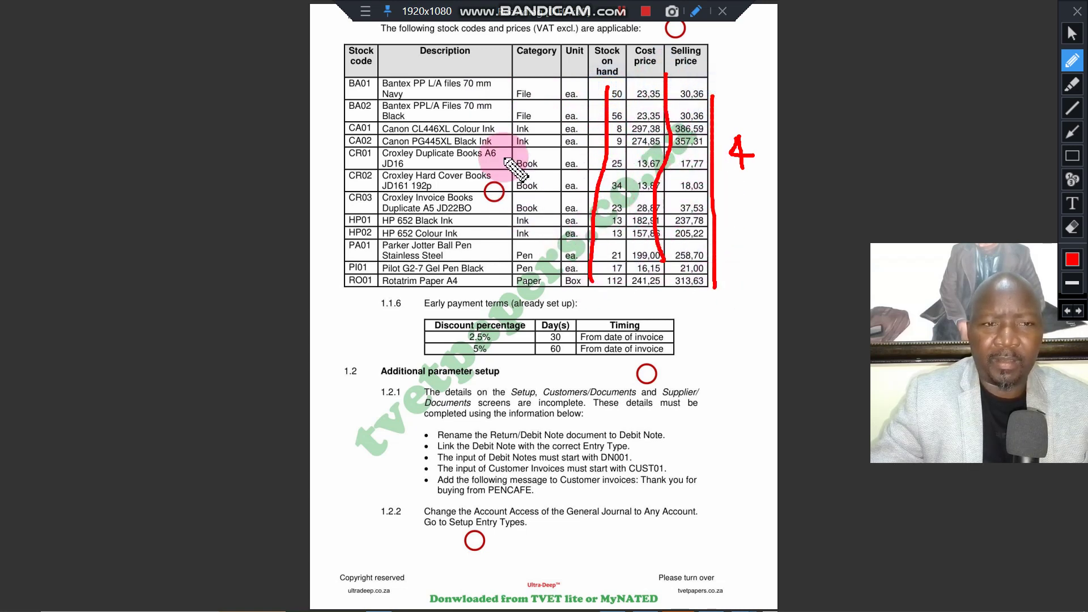
# Step: Draw red lines down the Description, Category and Stock code columns and one beneath the stock table
pyautogui.moveTo(457, 78); pyautogui.dragTo(456, 277)
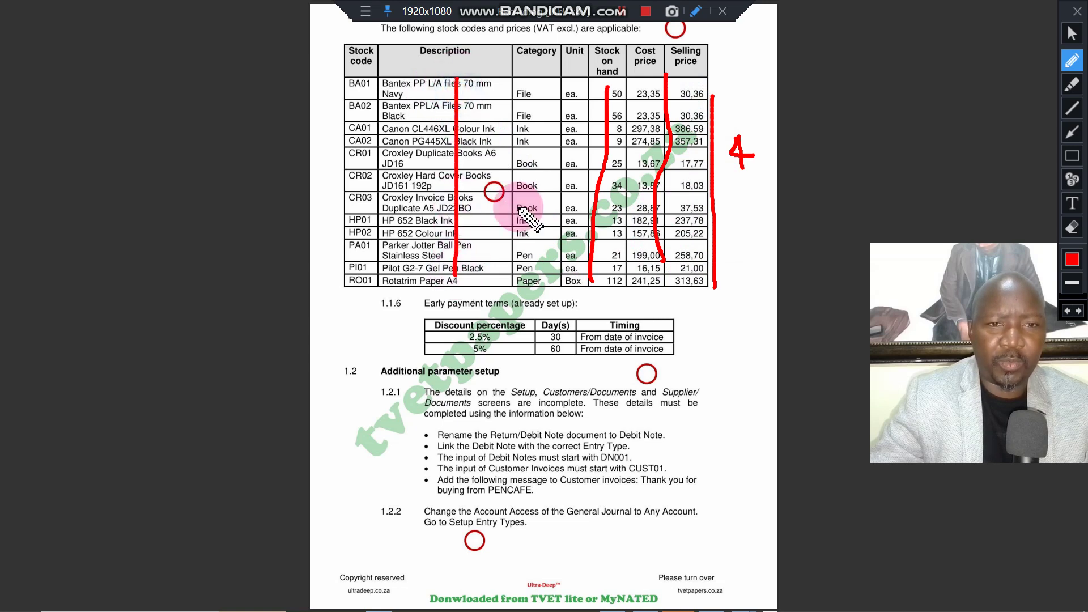
pyautogui.moveTo(541, 90); pyautogui.dragTo(547, 272)
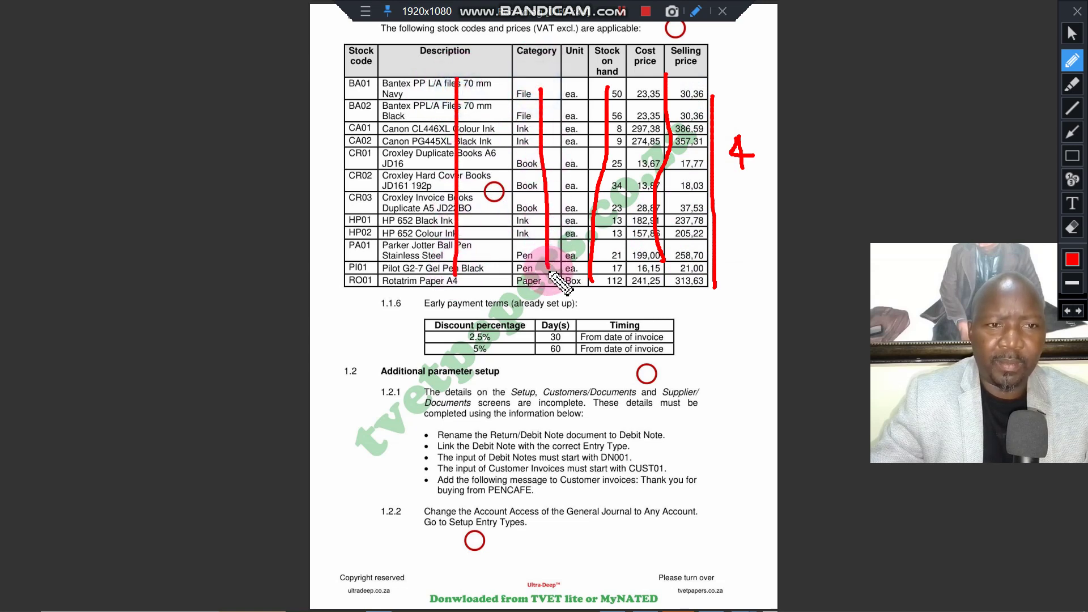
pyautogui.moveTo(347, 73)
pyautogui.mouseDown()
pyautogui.moveTo(350, 259)
pyautogui.moveTo(536, 296)
pyautogui.moveTo(680, 297)
pyautogui.mouseUp()
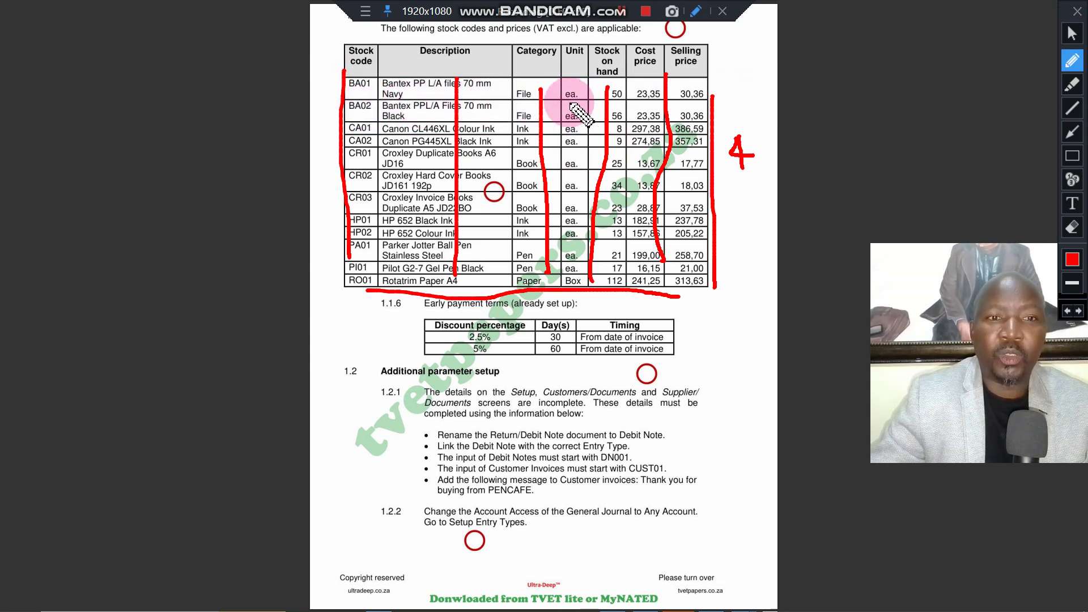
pyautogui.click(1072, 36)
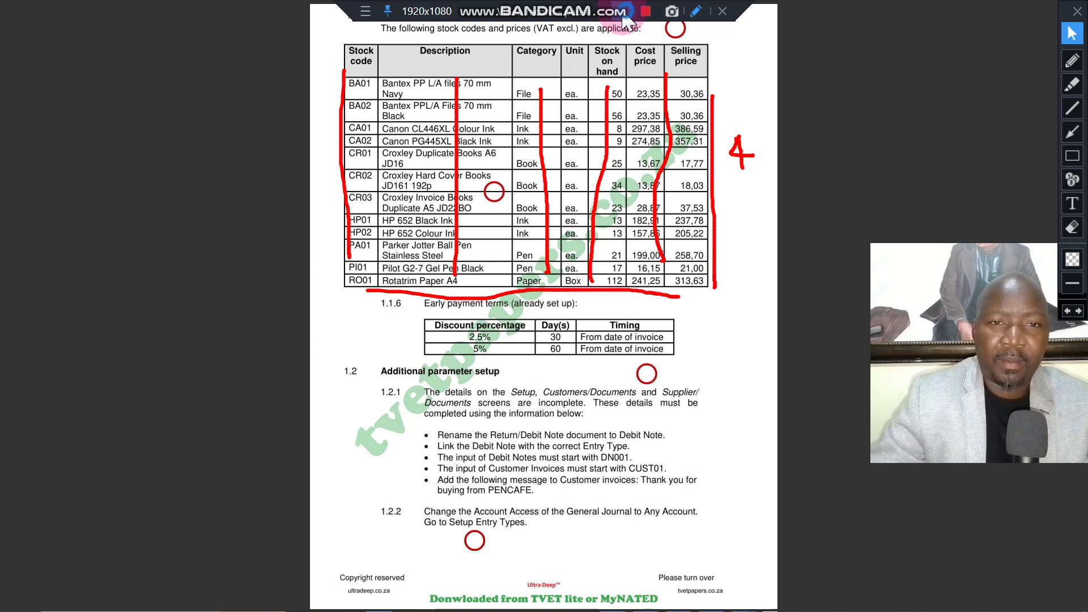
# Step: Switch to the PENCAFET1 company in Sage Pastel and open Inventory Journals
pyautogui.hotkey('alt', 'Tab')
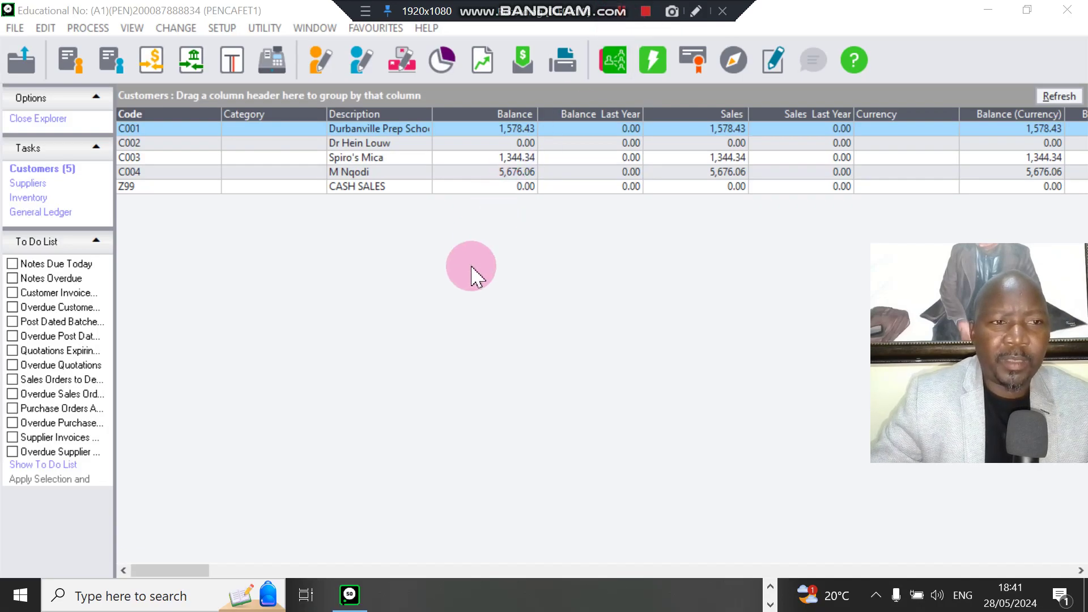
pyautogui.click(287, 242)
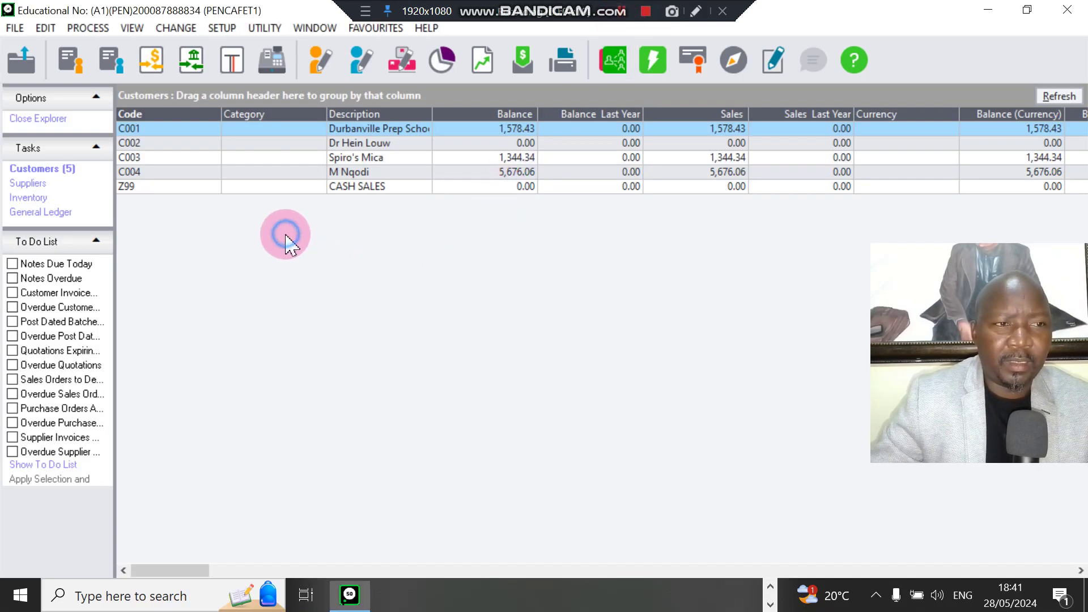
pyautogui.click(91, 31)
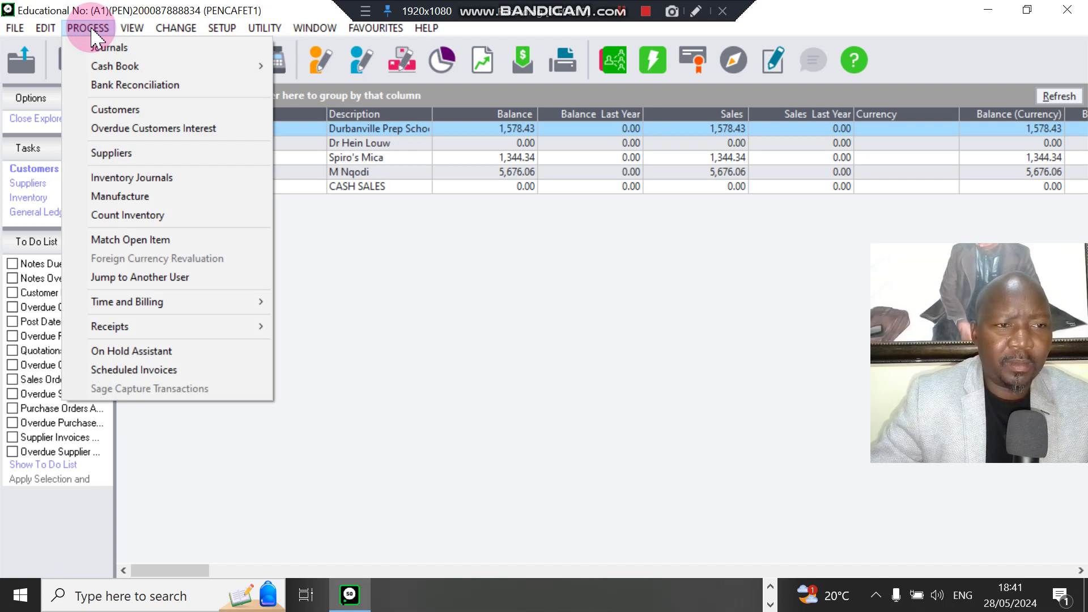
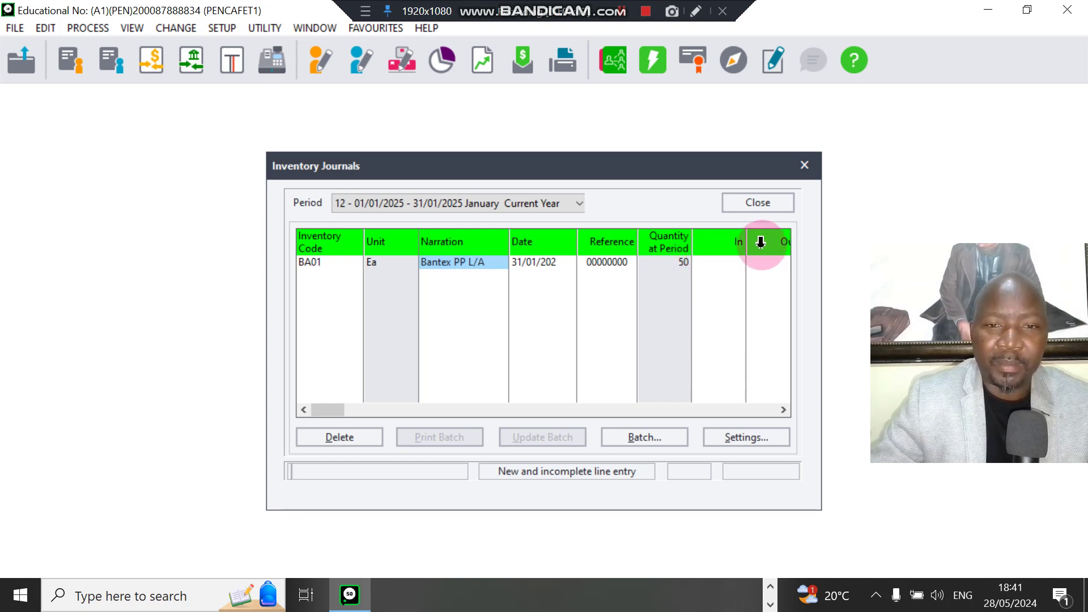
# Step: Set the In quantity of the BA01 inventory journal line to 50
pyautogui.click(729, 265)
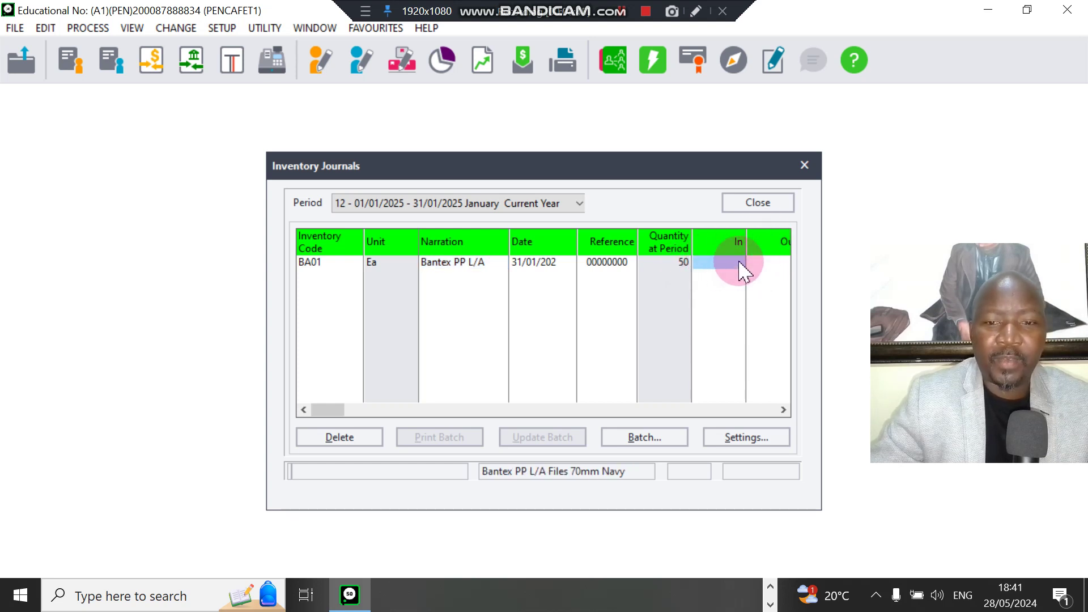
pyautogui.click(740, 265)
pyautogui.write('50')
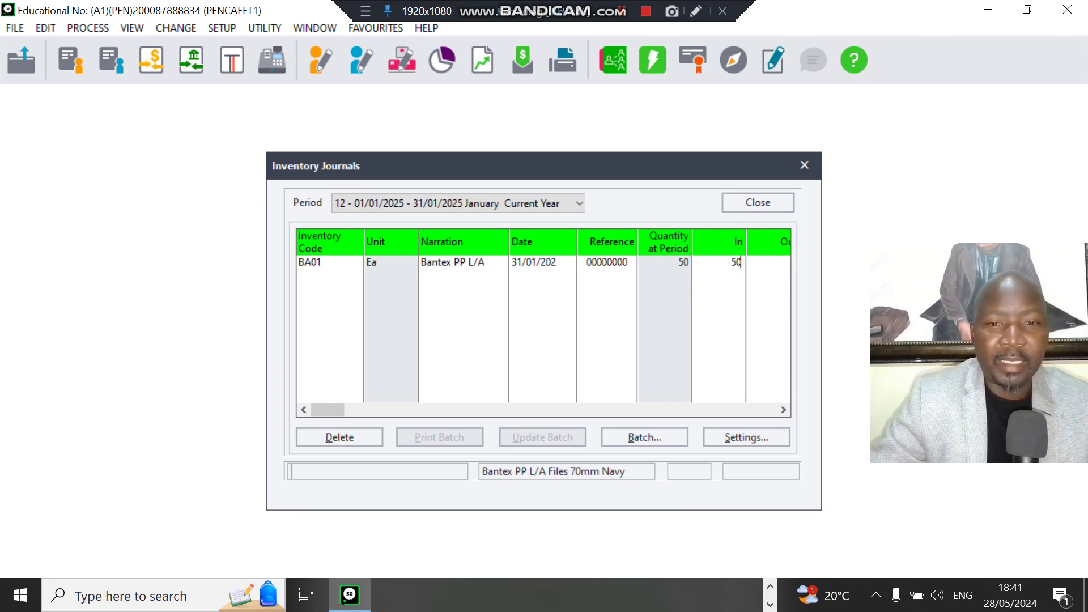
pyautogui.click(741, 264)
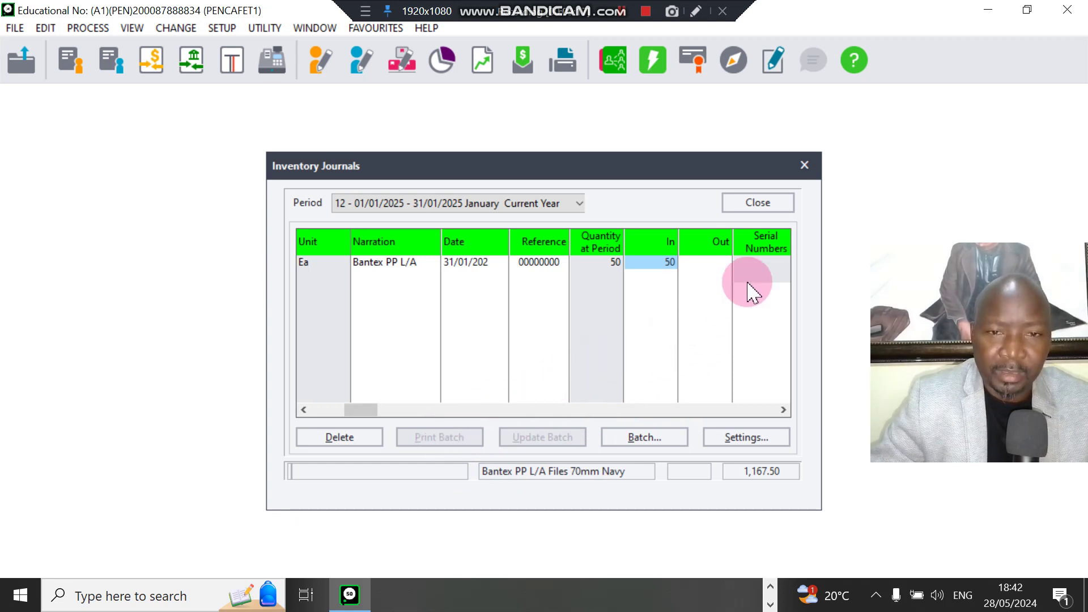
# Step: Draw red ticks at the In quantity and the narration of the BA01 journal line
pyautogui.click(696, 11)
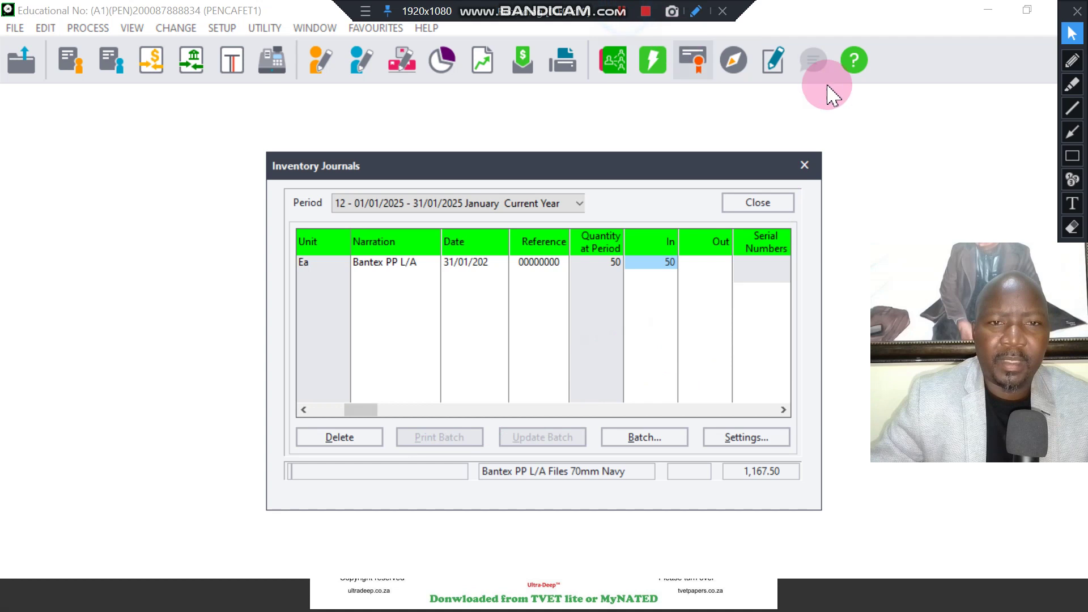
pyautogui.click(1070, 63)
pyautogui.moveTo(673, 262); pyautogui.dragTo(702, 215)
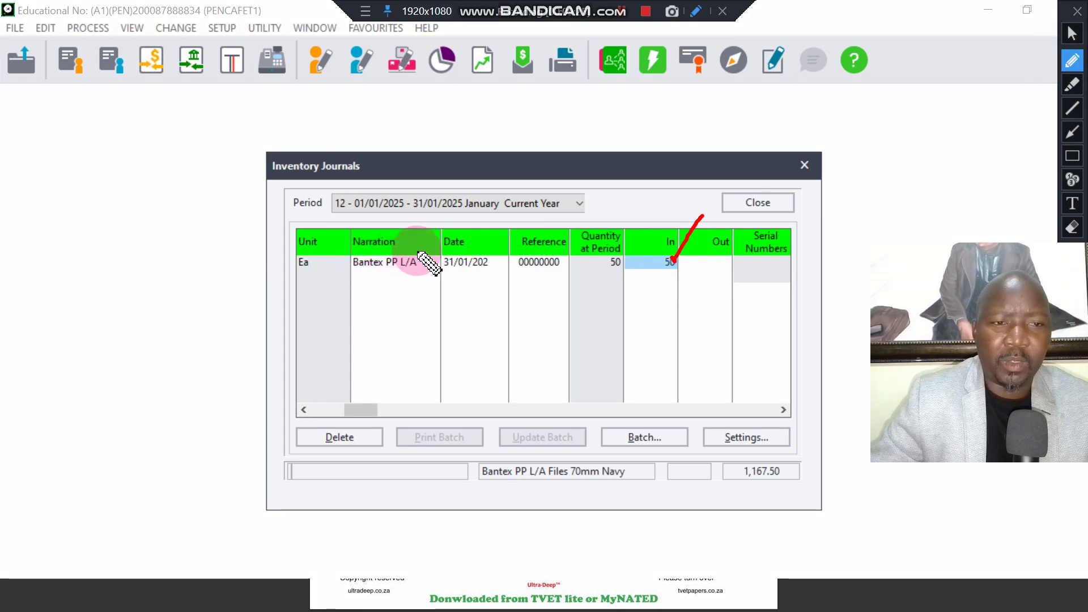
pyautogui.moveTo(412, 258); pyautogui.dragTo(433, 234)
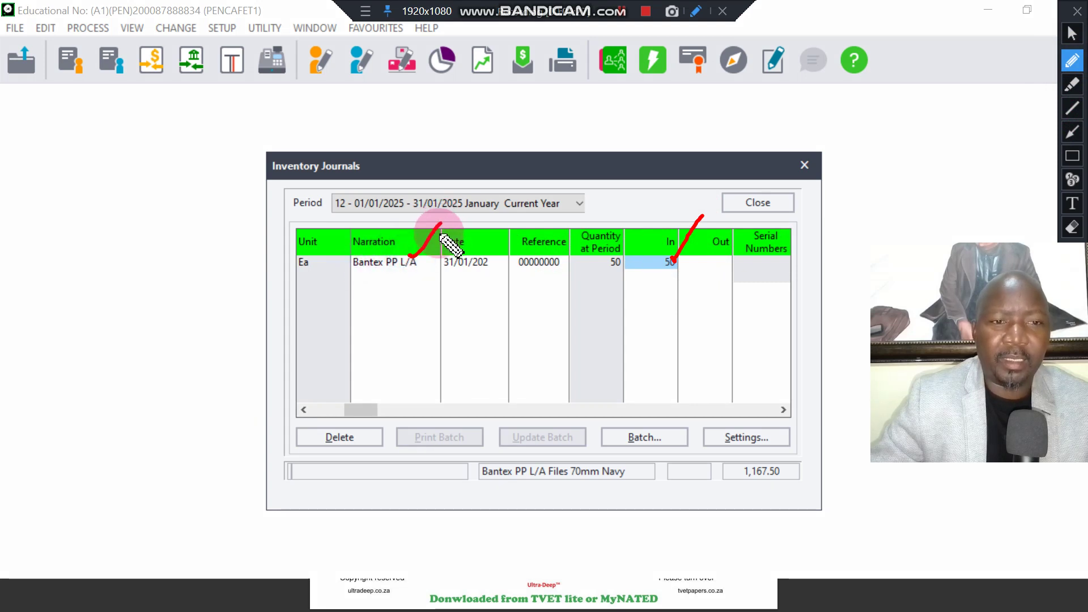
pyautogui.click(1072, 33)
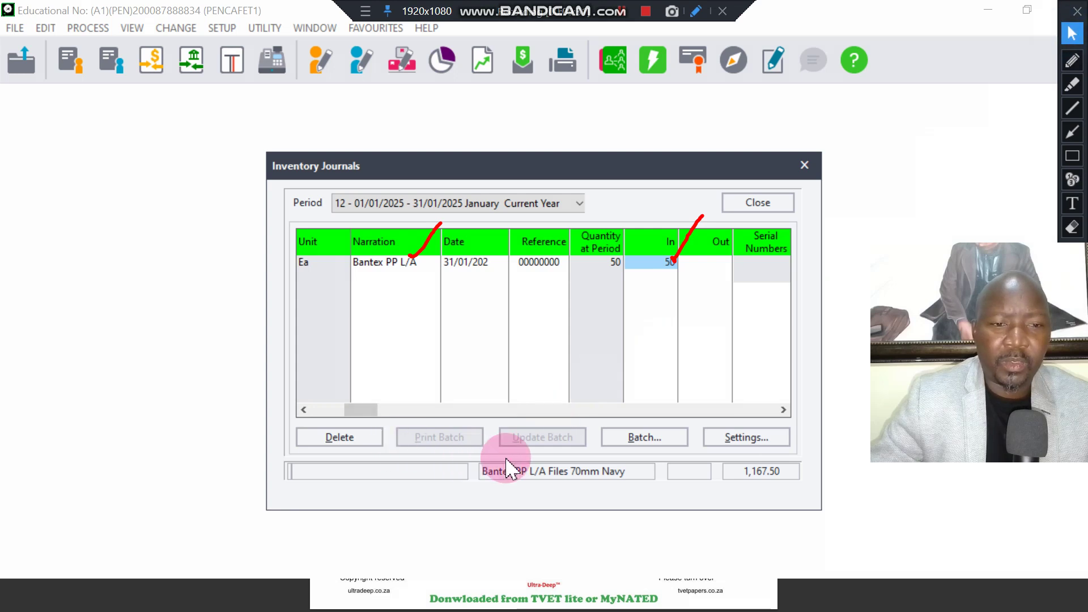
# Step: Tick the inventory code and date of the BA01 line in red and underline its quantity at period
pyautogui.moveTo(362, 409); pyautogui.dragTo(311, 404)
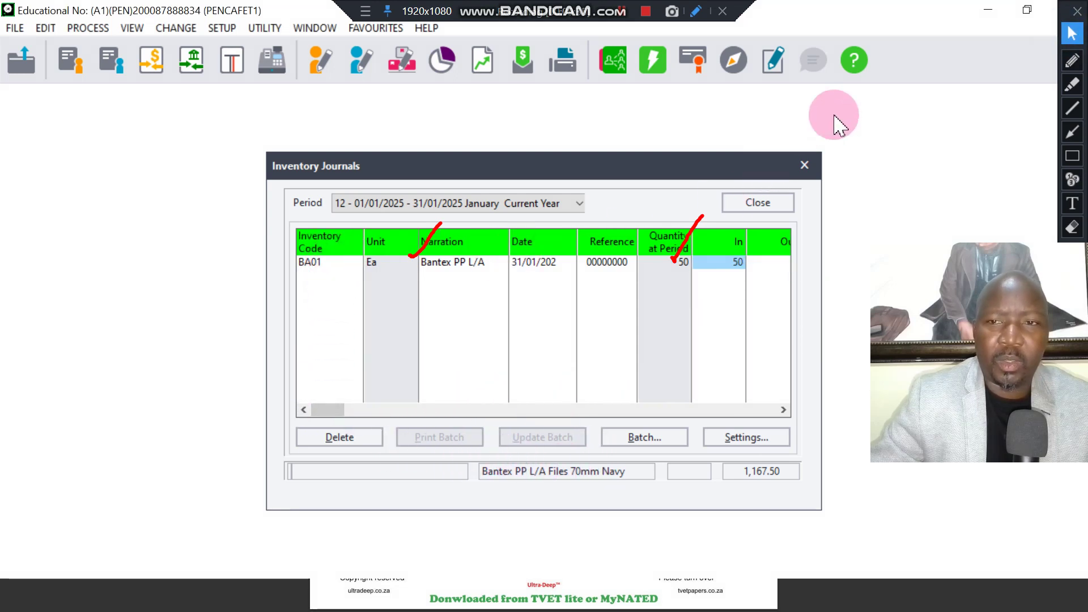
pyautogui.click(1071, 60)
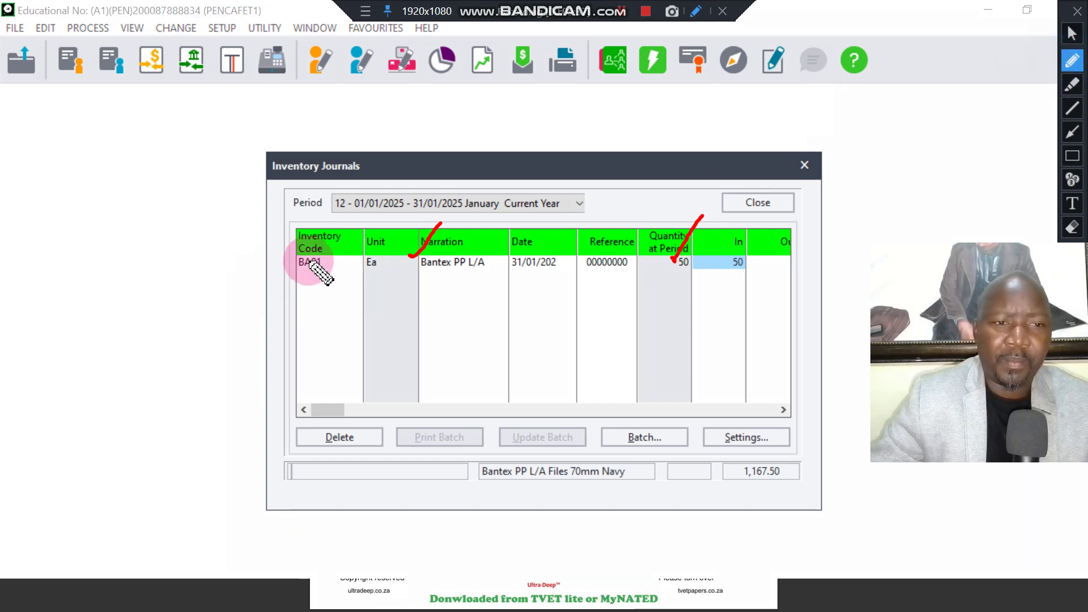
pyautogui.moveTo(328, 256); pyautogui.dragTo(359, 229)
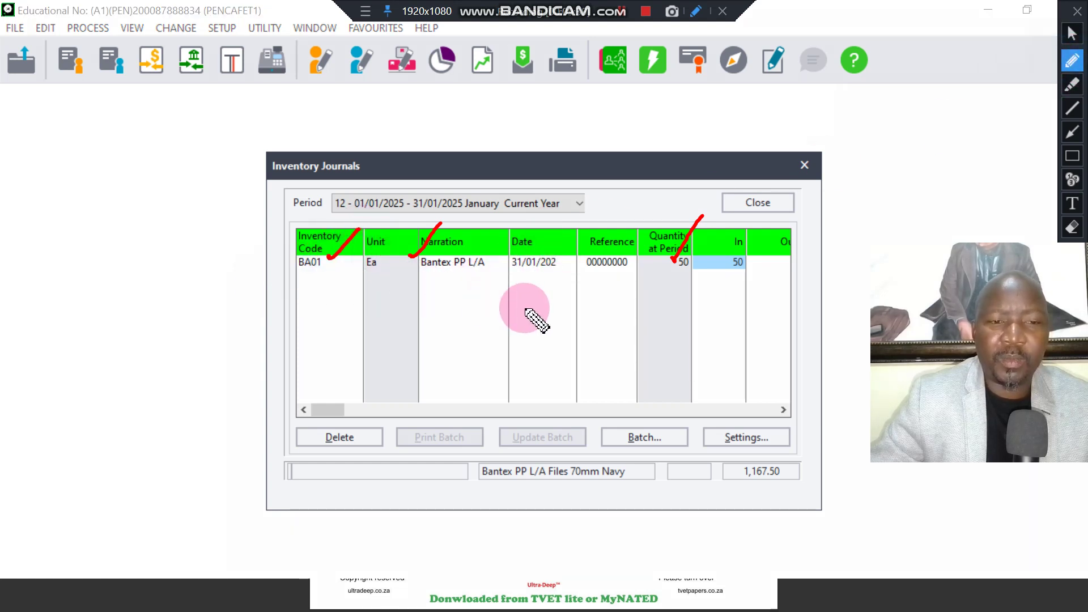
pyautogui.moveTo(498, 259); pyautogui.dragTo(555, 220)
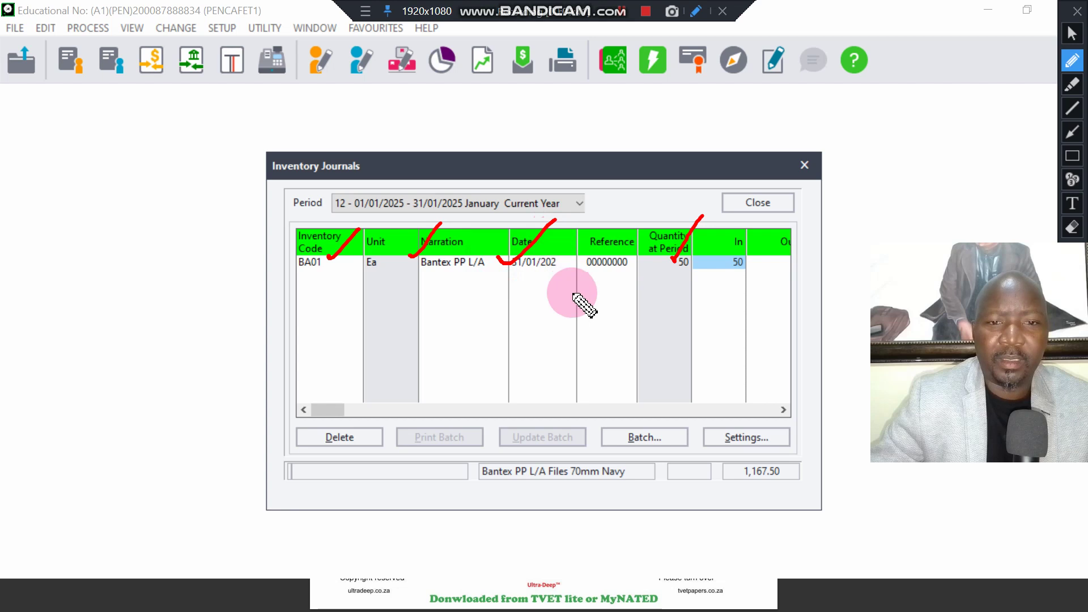
pyautogui.moveTo(664, 273); pyautogui.dragTo(690, 266)
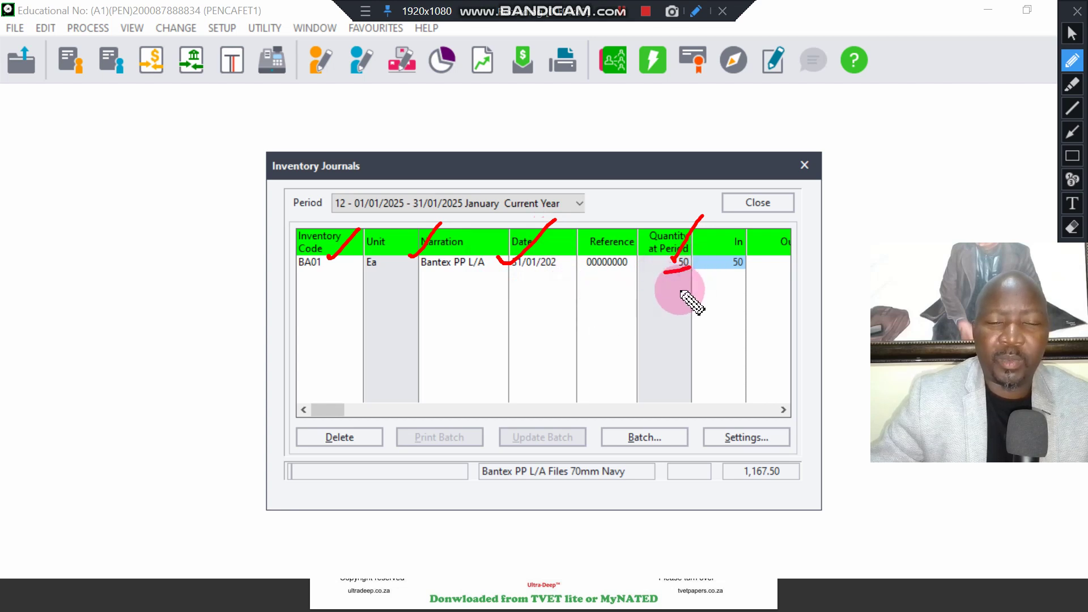